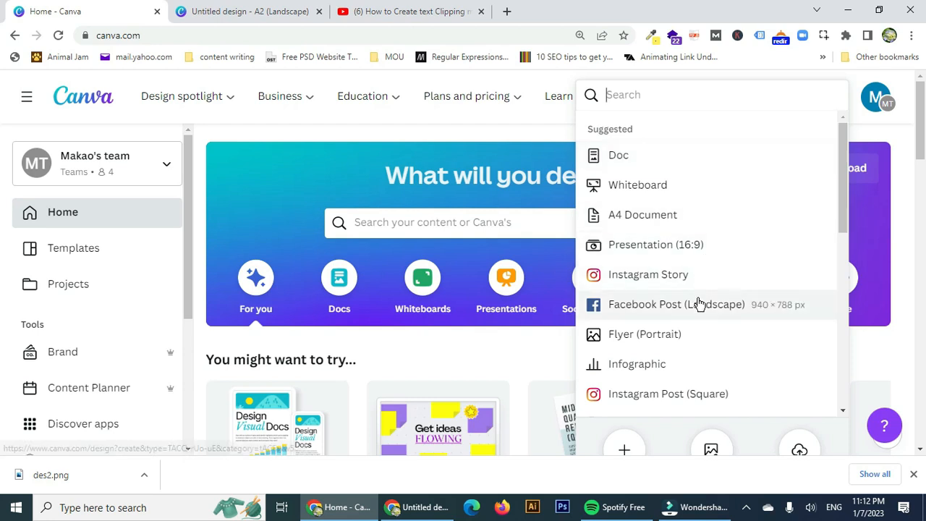
# Create a blank 59.4 × 42 cm poster design.
pyautogui.write('poster')
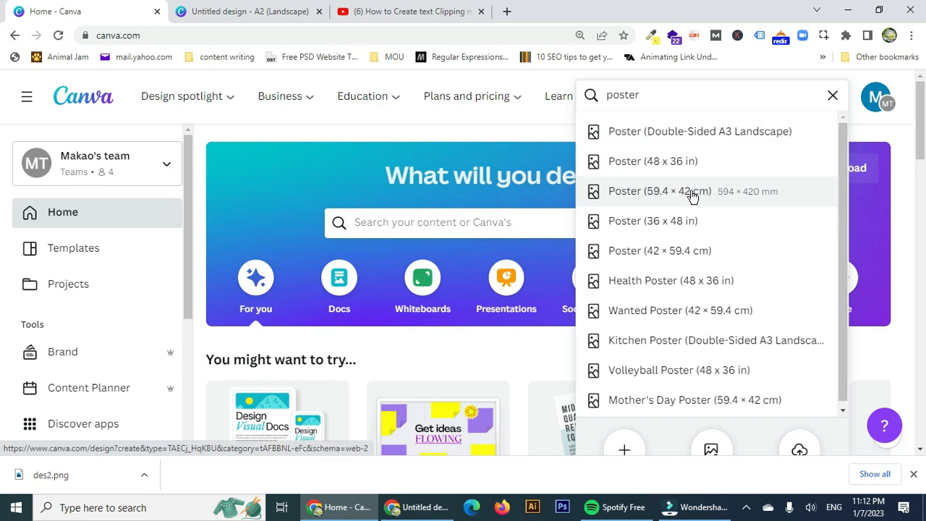
pyautogui.click(735, 194)
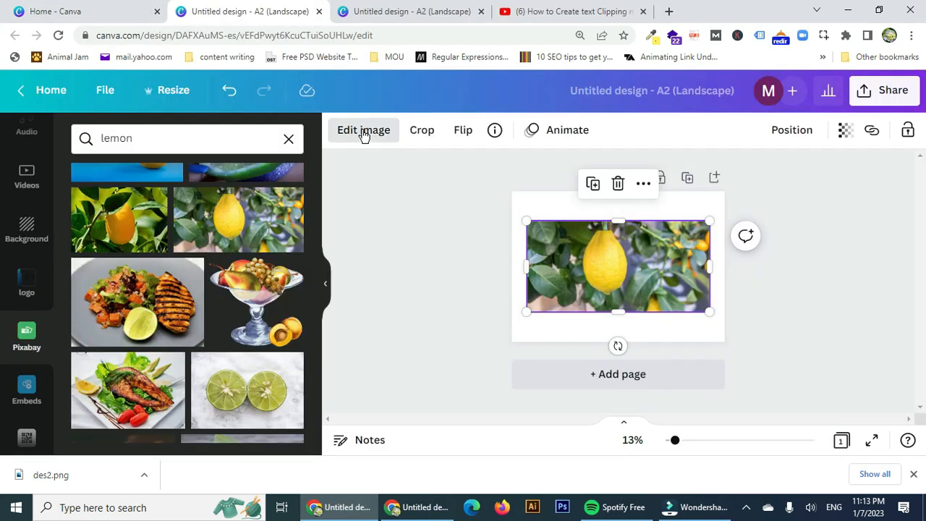
# Remove the background from the lemon photo and apply the result.
pyautogui.click(364, 131)
pyautogui.click(200, 289)
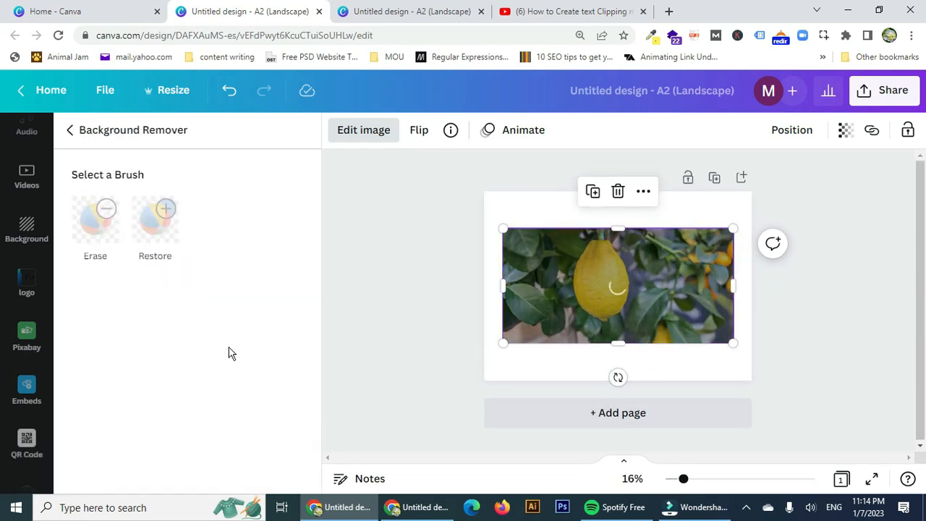
pyautogui.click(279, 464)
# Crop the empty sides of the lemon cutout and enlarge it to fill the page height.
pyautogui.moveTo(729, 287); pyautogui.dragTo(641, 285)
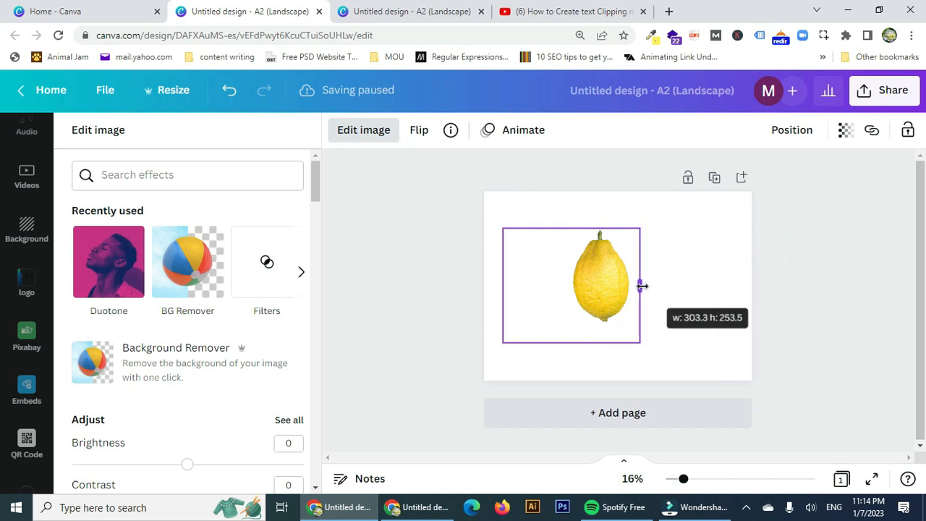
pyautogui.moveTo(504, 287); pyautogui.dragTo(564, 285)
pyautogui.moveTo(638, 228); pyautogui.dragTo(658, 200)
pyautogui.moveTo(657, 341); pyautogui.dragTo(681, 381)
pyautogui.moveTo(565, 202); pyautogui.dragTo(558, 190)
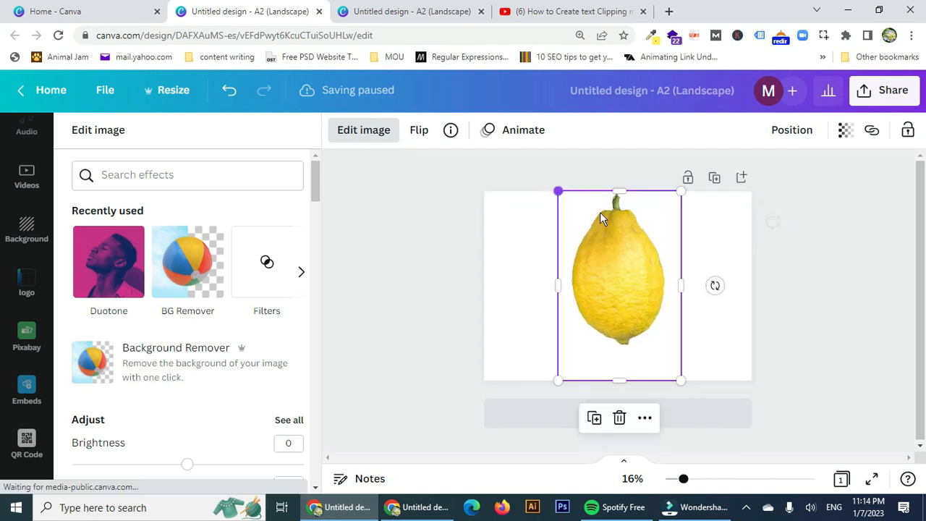
# Download the lemon cutout design as a PNG at size 1.
pyautogui.click(884, 90)
pyautogui.scroll(-3, 740, 330)
pyautogui.click(732, 338)
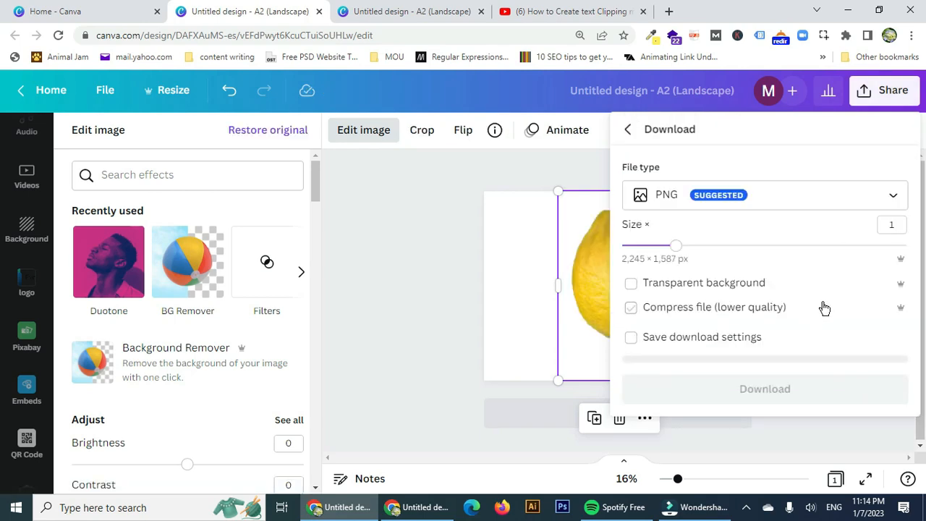
pyautogui.click(823, 387)
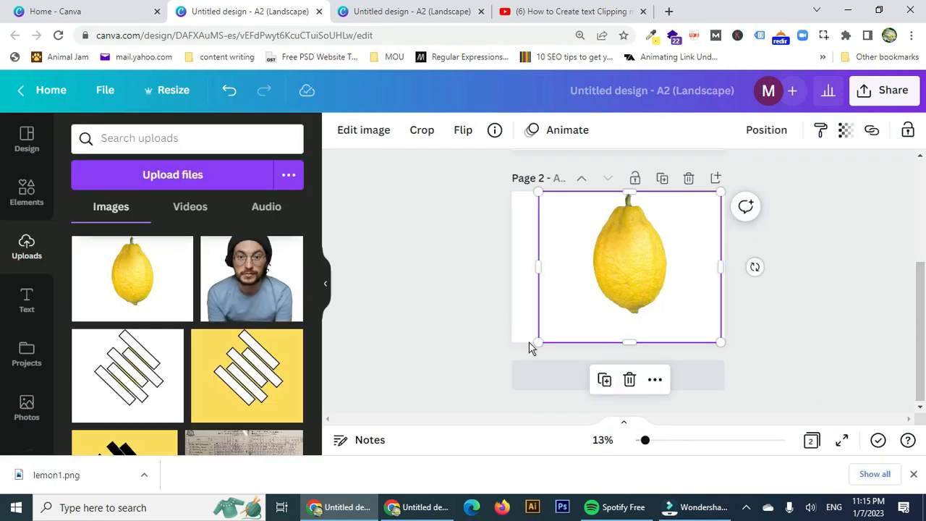
# Enlarge the uploaded lemon image on page 2 and crop its empty sides close to the fruit.
pyautogui.moveTo(532, 341); pyautogui.dragTo(505, 369)
pyautogui.moveTo(724, 277); pyautogui.dragTo(690, 279)
pyautogui.moveTo(504, 279); pyautogui.dragTo(558, 279)
# Add a square shape, reshape it into a thin horizontal bar wider than the lemon, and place it across the fruit's upper part.
pyautogui.click(26, 192)
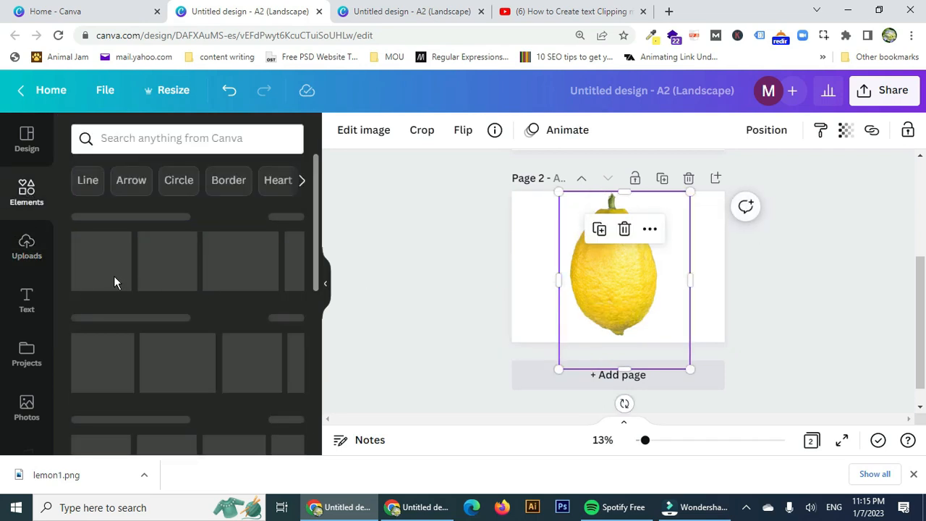
pyautogui.click(94, 356)
pyautogui.moveTo(617, 245); pyautogui.dragTo(683, 283)
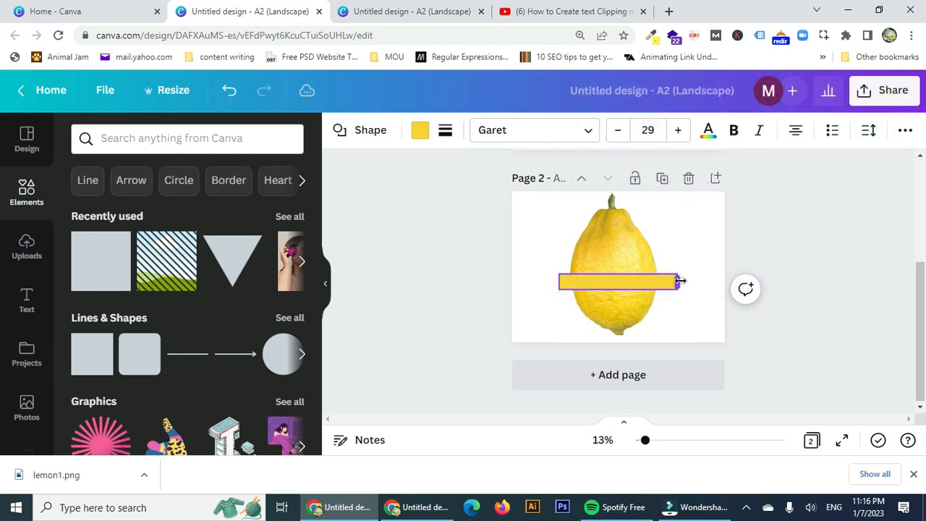
pyautogui.moveTo(637, 325); pyautogui.dragTo(633, 287)
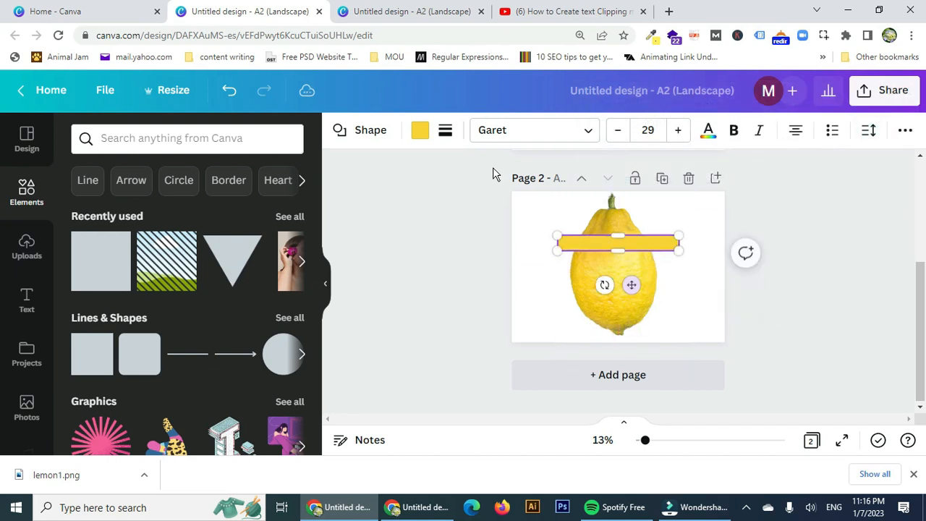
# Color the bar white and space copies of it down the lemon, making three white stripes in total.
pyautogui.click(420, 130)
pyautogui.click(248, 208)
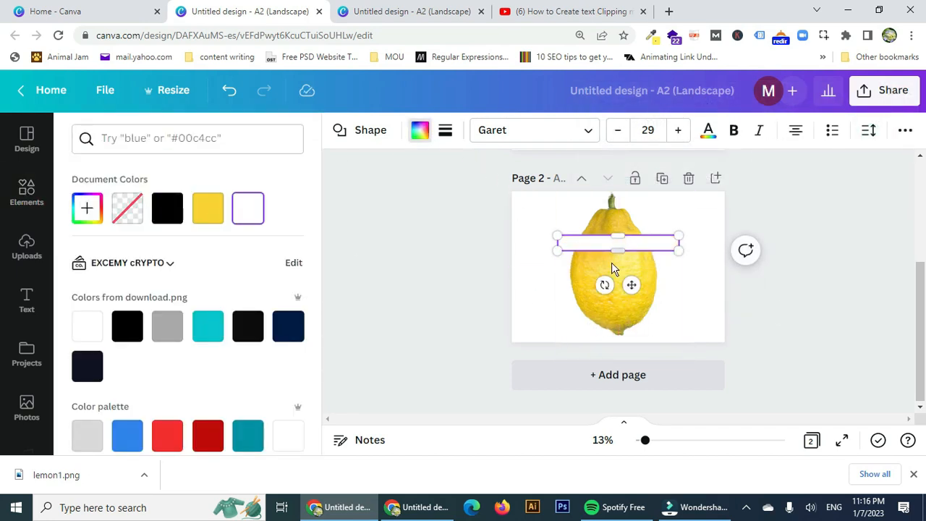
pyautogui.click(653, 244)
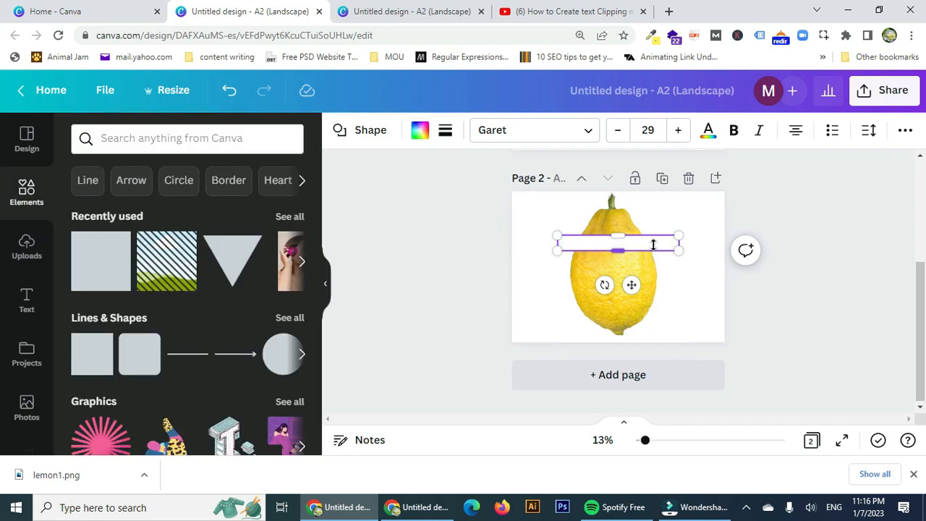
pyautogui.moveTo(653, 244); pyautogui.dragTo(654, 250)
pyautogui.moveTo(632, 289); pyautogui.dragTo(631, 349)
pyautogui.click(711, 323)
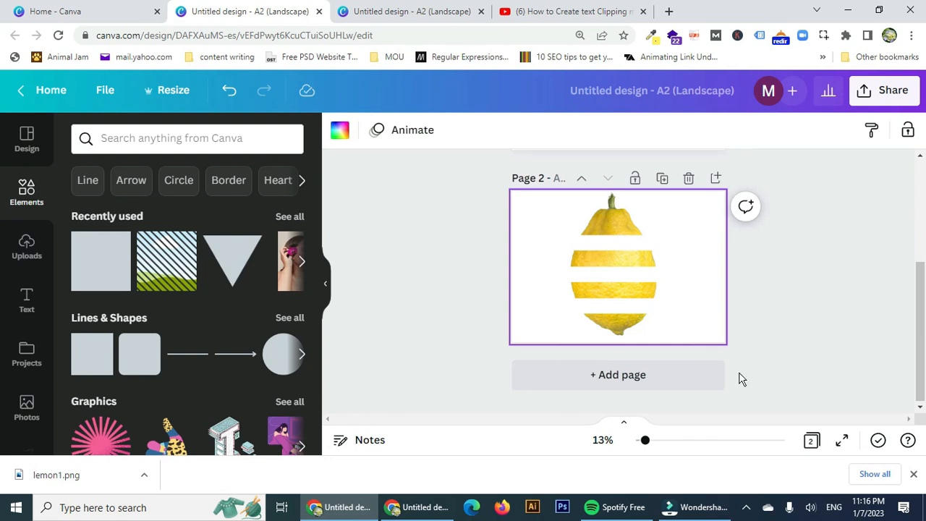
# Set up a PNG download at size 1 that includes only page 2, the striped lemon.
pyautogui.click(617, 244)
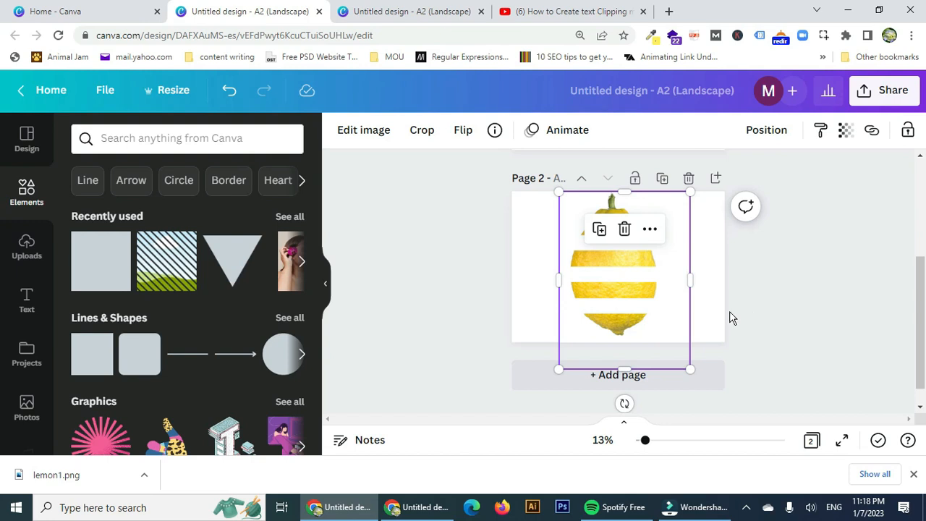
pyautogui.click(724, 319)
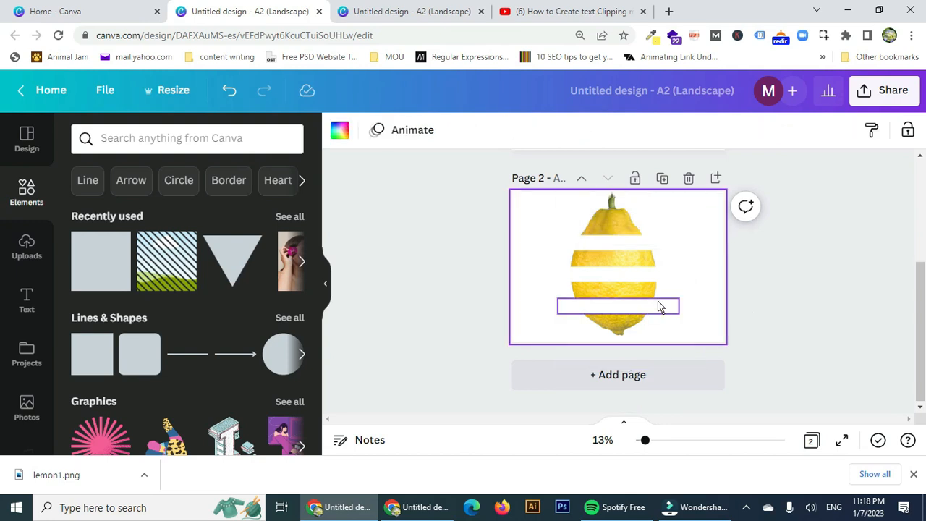
pyautogui.click(888, 90)
pyautogui.scroll(-3, 766, 309)
pyautogui.click(740, 314)
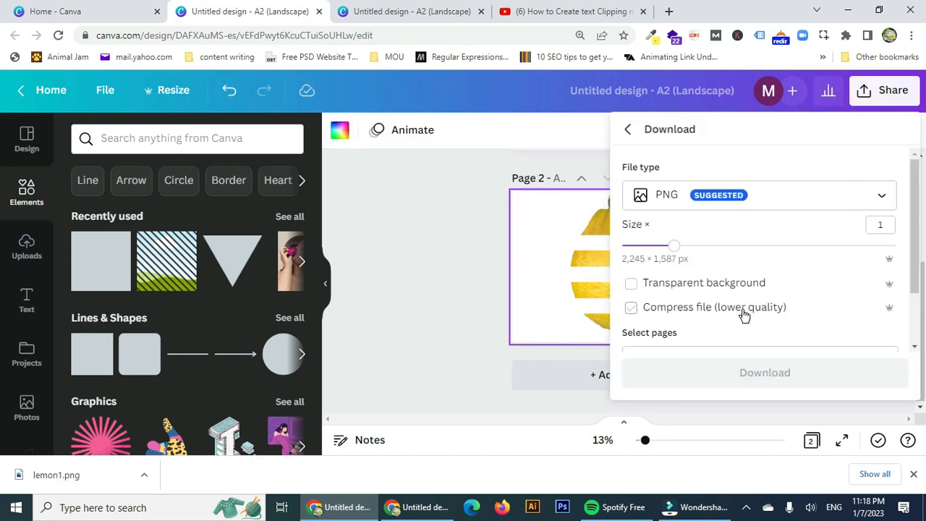
pyautogui.click(787, 380)
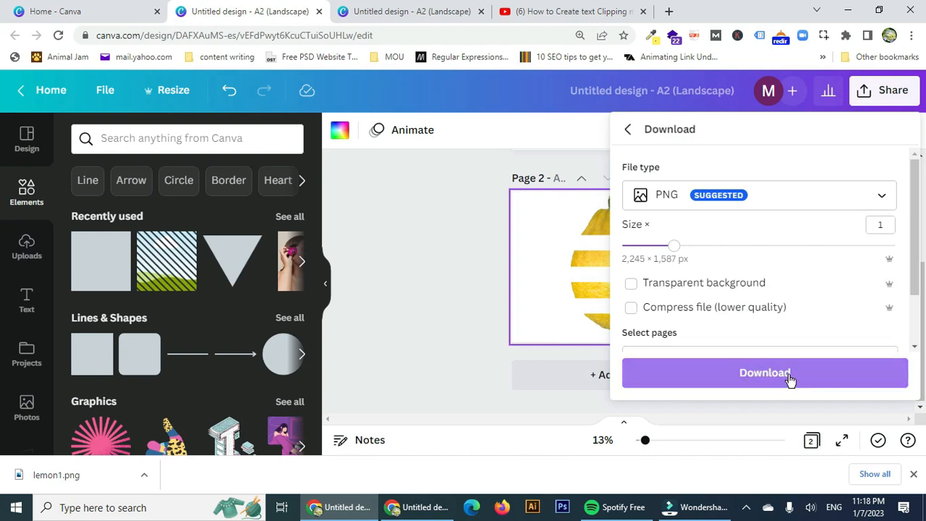
pyautogui.scroll(-2, 736, 299)
pyautogui.click(868, 292)
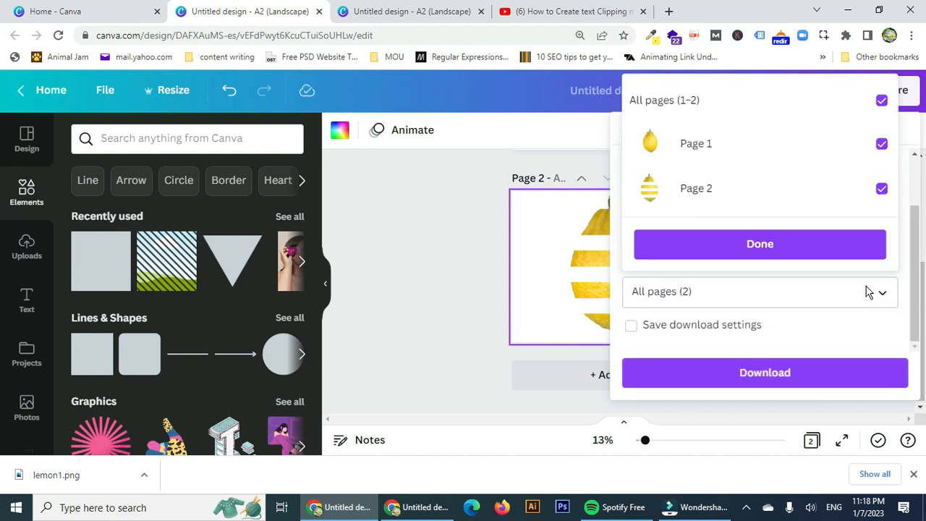
pyautogui.click(882, 145)
pyautogui.click(767, 245)
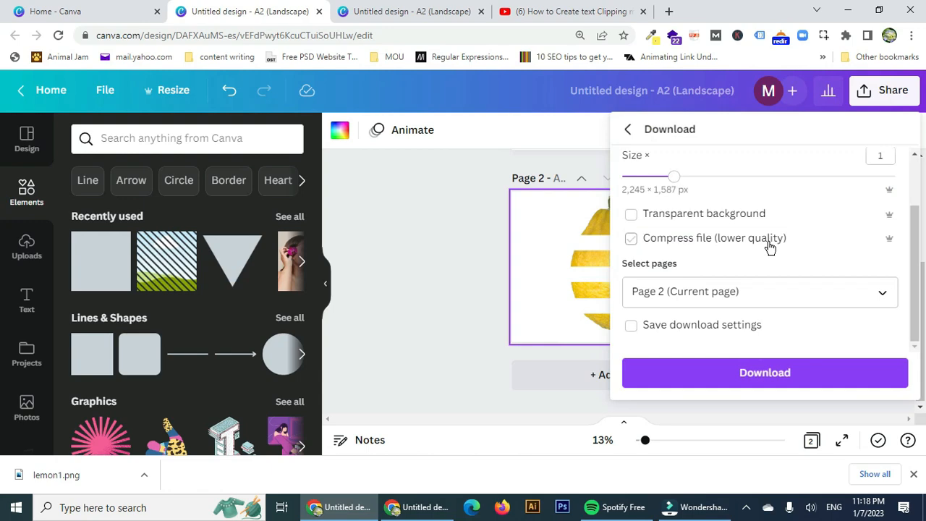
# Download page 2 and save the file as lemonPage2 in the products folder.
pyautogui.click(757, 376)
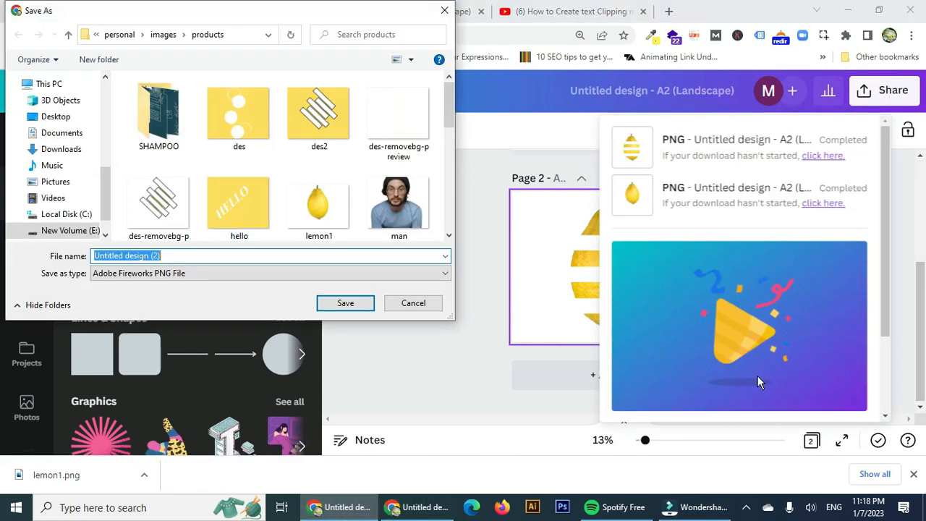
pyautogui.write('lemonPage2')
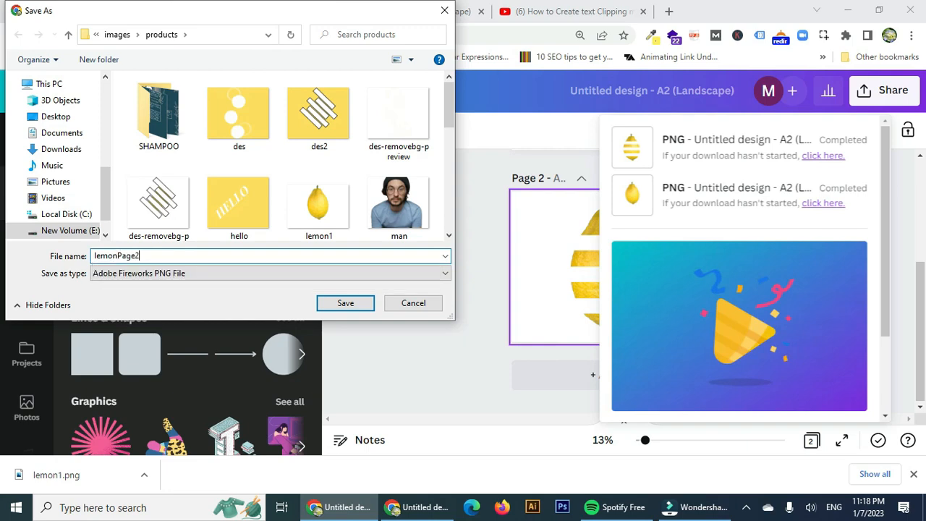
pyautogui.press('Return')
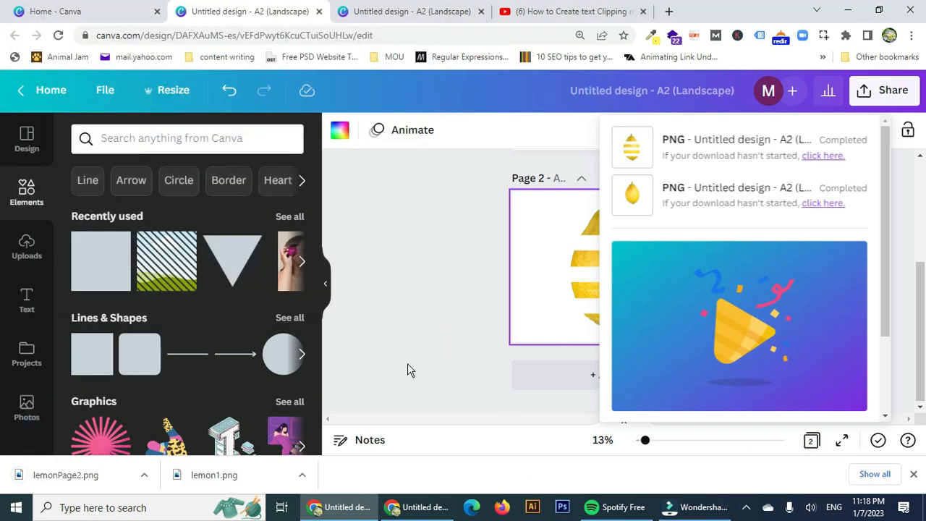
# Upload the saved lemonPage2 image to the project's uploads.
pyautogui.click(27, 250)
pyautogui.click(136, 182)
pyautogui.click(371, 210)
pyautogui.click(346, 305)
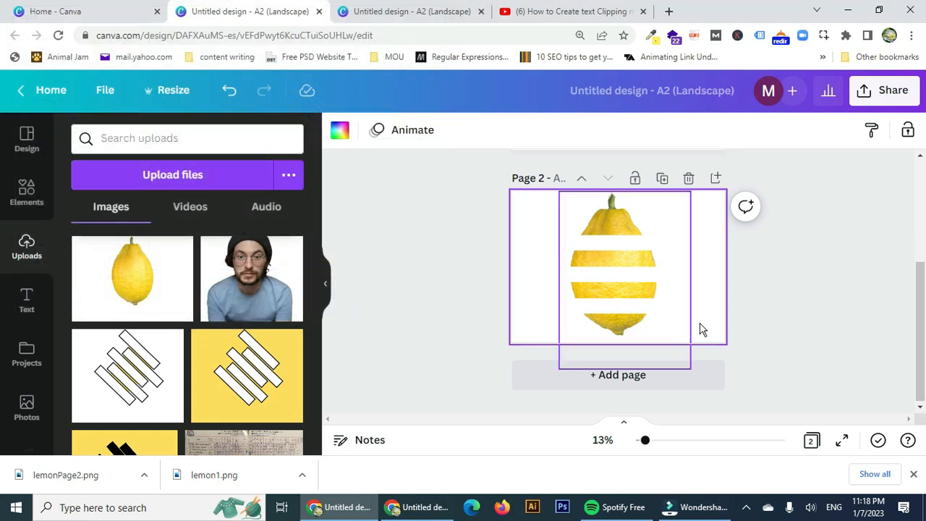
# Replace page 2 with a blank page and place the uploaded striped lemon image on it, enlarged to about 614 × 434.
pyautogui.click(688, 179)
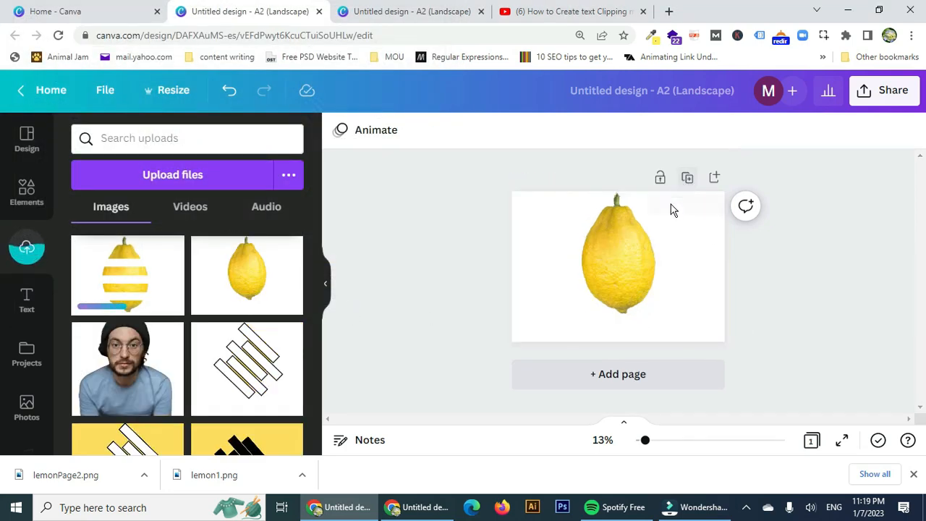
pyautogui.click(636, 369)
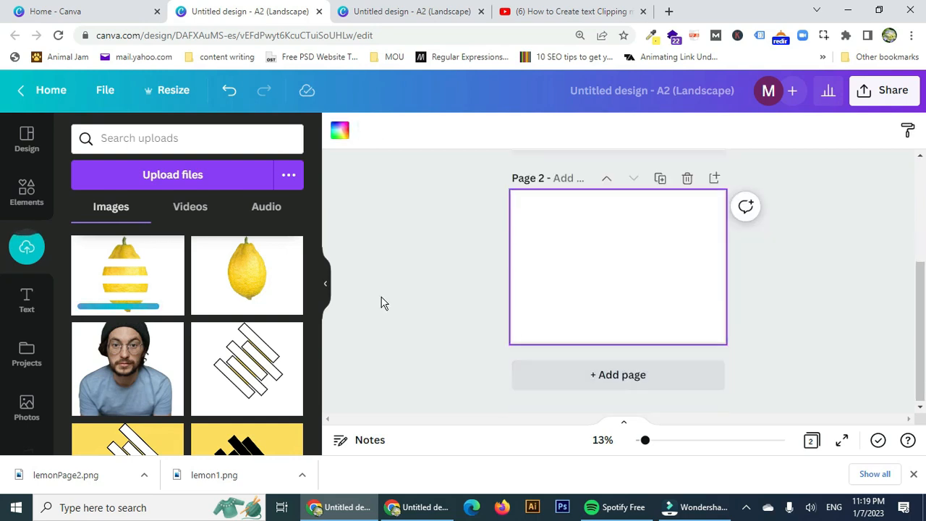
pyautogui.click(136, 277)
pyautogui.moveTo(538, 211); pyautogui.dragTo(519, 195)
pyautogui.moveTo(697, 325); pyautogui.dragTo(732, 348)
pyautogui.moveTo(519, 196); pyautogui.dragTo(514, 193)
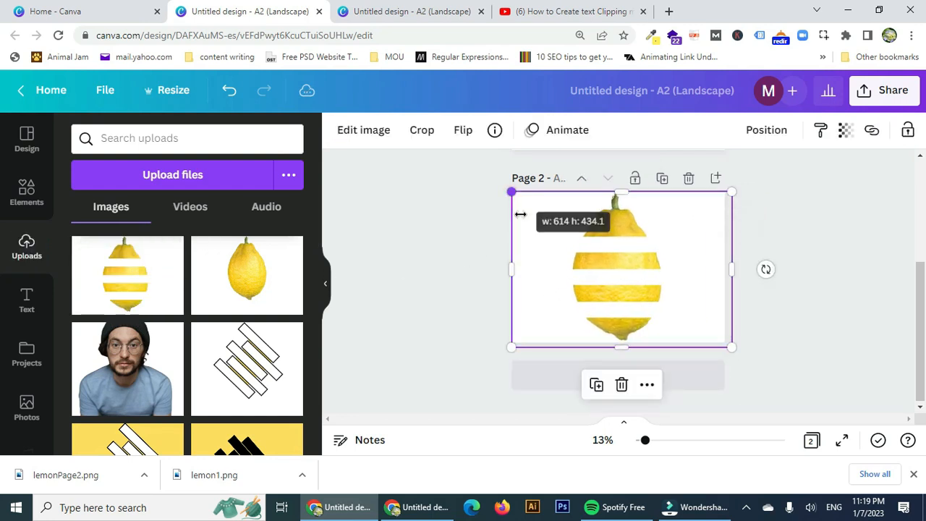
# Crop the striped lemon image's empty white margins on both sides, close to the fruit.
pyautogui.moveTo(516, 269); pyautogui.dragTo(557, 268)
pyautogui.moveTo(730, 269); pyautogui.dragTo(676, 269)
pyautogui.moveTo(554, 268); pyautogui.dragTo(563, 268)
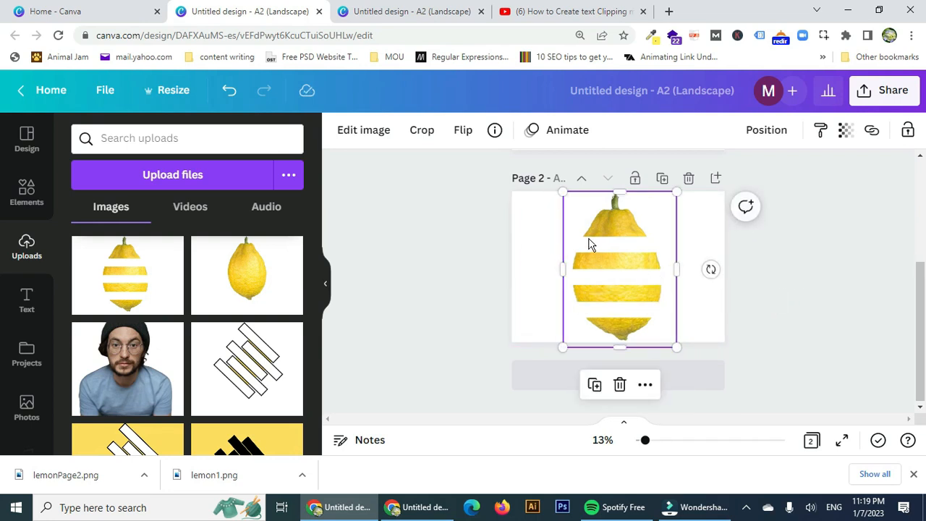
# Add a square shape, make it a thin yellow bar, and tilt it diagonally across the lemon's uppermost gap.
pyautogui.click(26, 190)
pyautogui.click(92, 353)
pyautogui.moveTo(617, 245); pyautogui.dragTo(611, 275)
pyautogui.moveTo(673, 269); pyautogui.dragTo(655, 324)
pyautogui.moveTo(645, 291); pyautogui.dragTo(645, 287)
pyautogui.moveTo(625, 257); pyautogui.dragTo(689, 287)
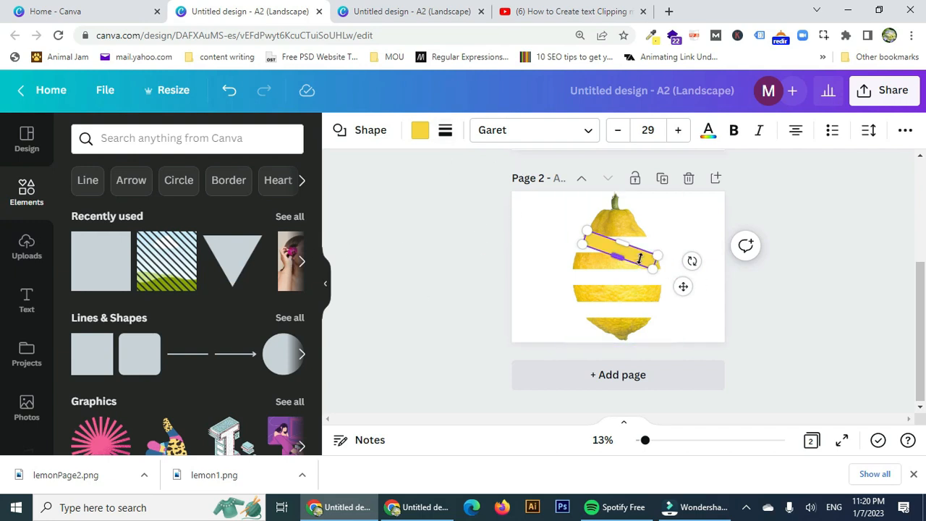
# Try moving the diagonal bar behind the striped lemon image, and bring it back to the front.
pyautogui.click(905, 130)
pyautogui.click(754, 166)
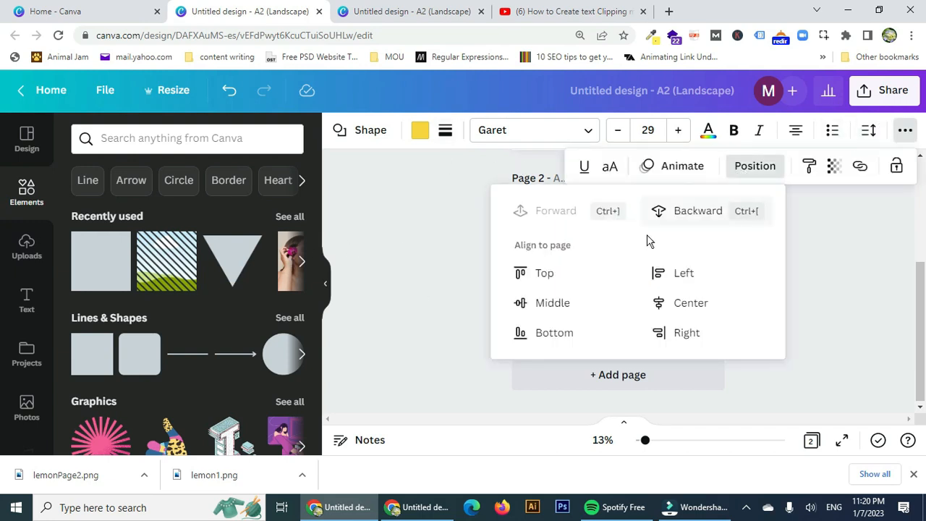
pyautogui.click(851, 269)
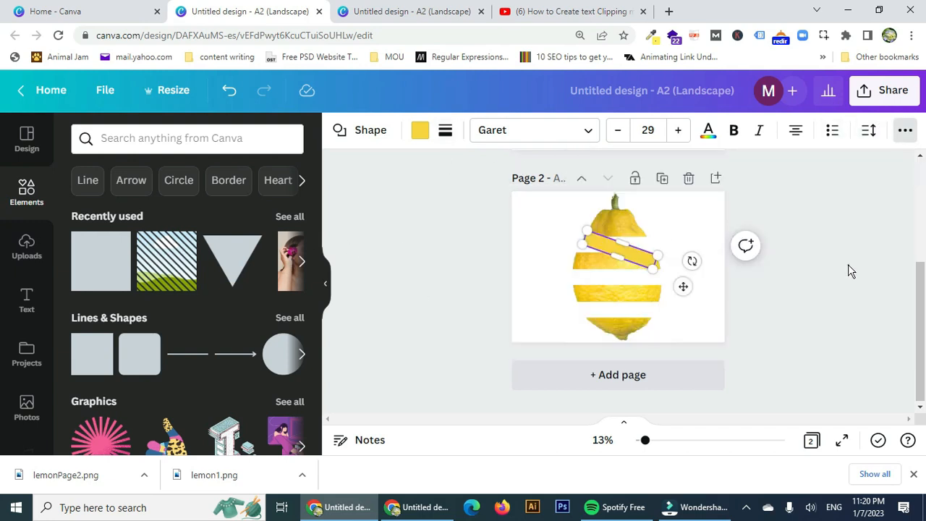
pyautogui.rightClick(633, 258)
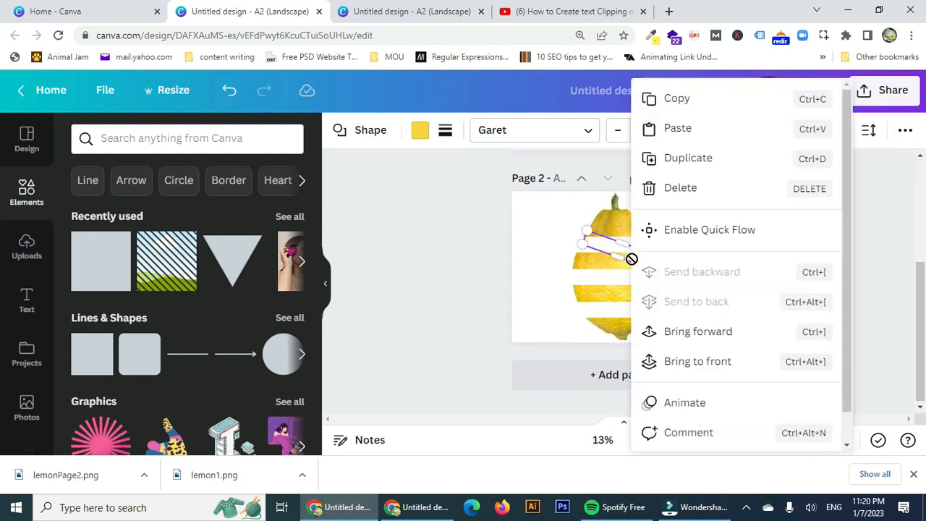
pyautogui.click(682, 361)
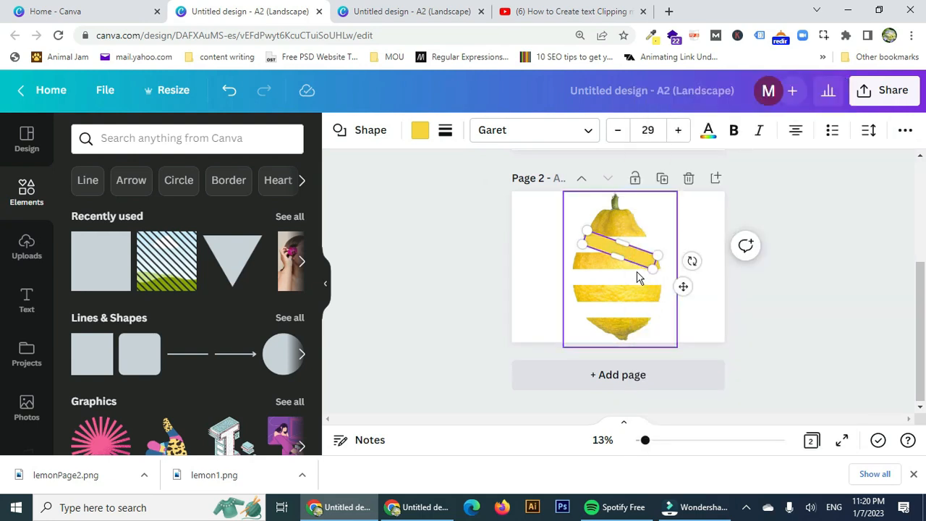
# Try to duplicate the diagonal yellow bar, and close the browser's bookmark dialog.
pyautogui.click(624, 302)
pyautogui.click(626, 249)
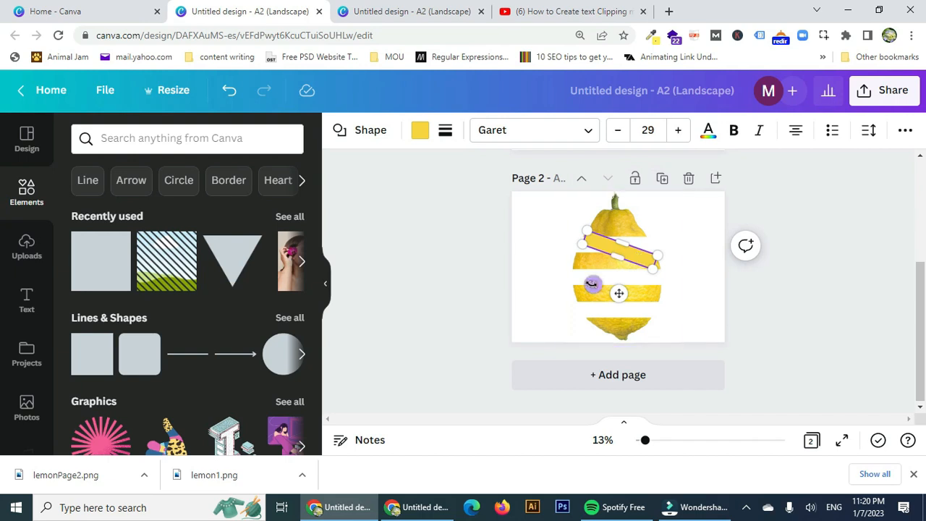
pyautogui.hotkey('ctrl', 'd')
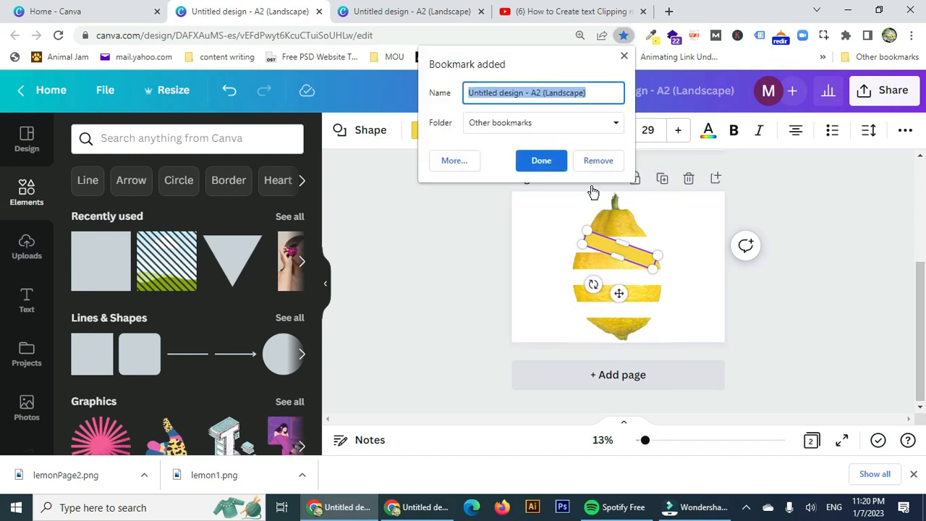
pyautogui.click(527, 167)
pyautogui.click(692, 281)
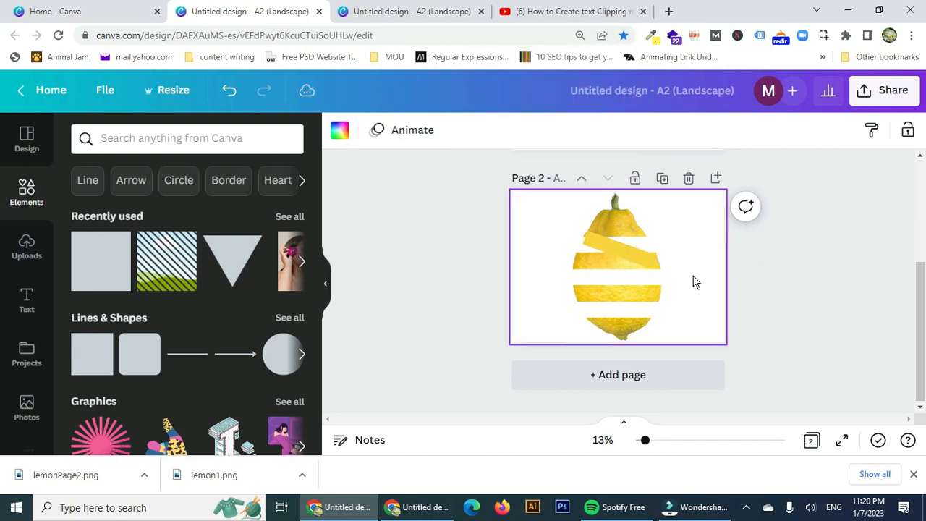
# Duplicate the diagonal yellow bar across the lemon's middle and lowest gaps, and adjust the copies' ends to match the fruit's width.
pyautogui.click(647, 263)
pyautogui.moveTo(618, 293); pyautogui.dragTo(609, 318)
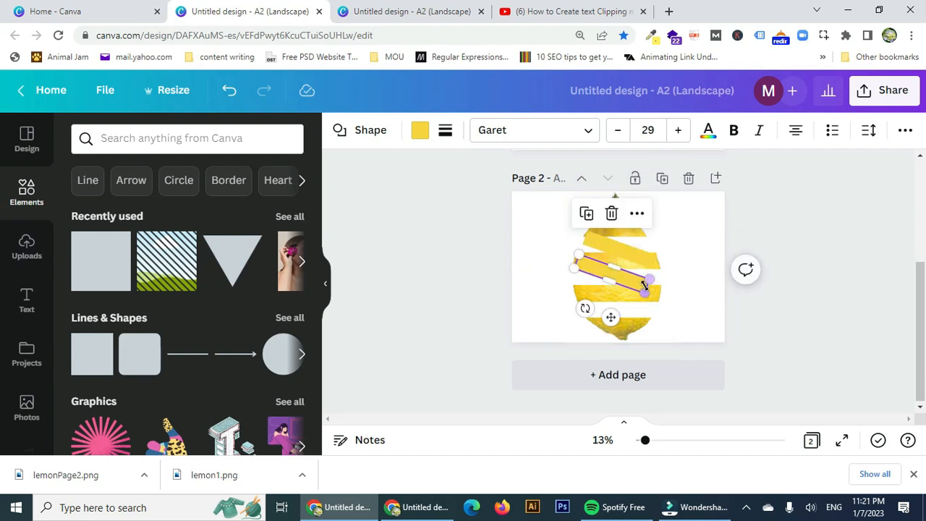
pyautogui.moveTo(651, 291); pyautogui.dragTo(661, 297)
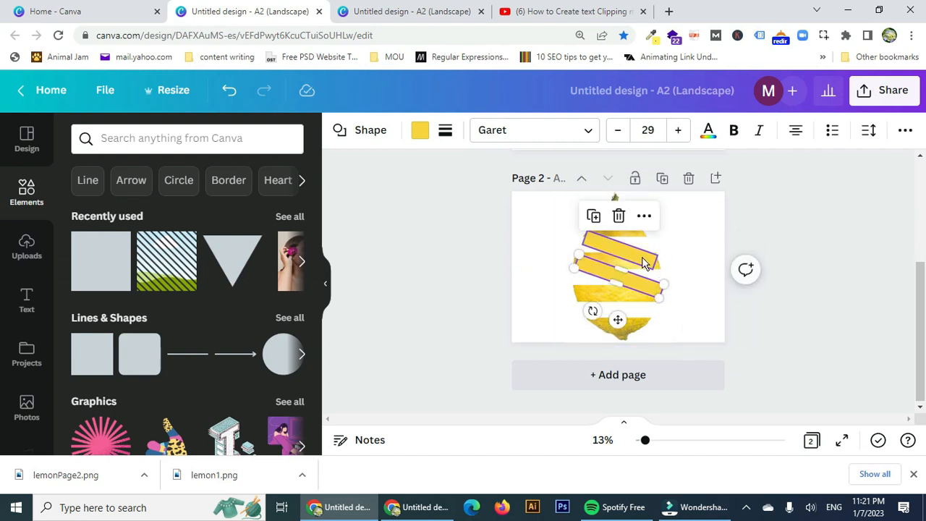
pyautogui.hotkey('ctrl', 'd')
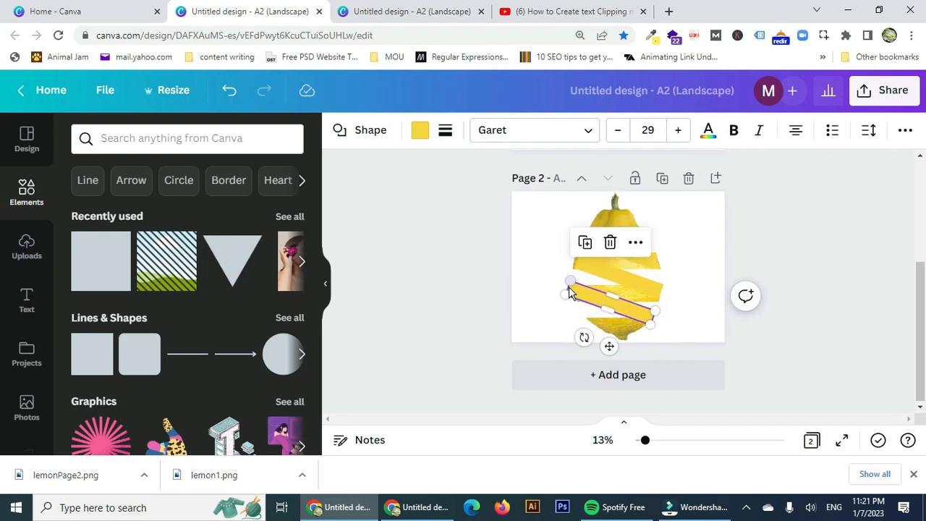
pyautogui.moveTo(569, 287); pyautogui.dragTo(576, 296)
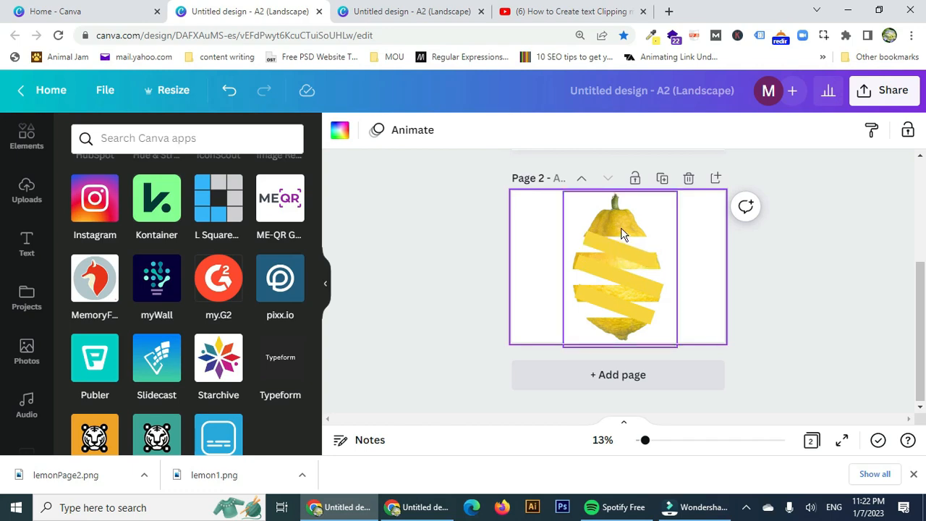
# Crop the striped lemon image to its topmost slice, and add another copy of it from the uploads, enlarged to match.
pyautogui.click(623, 234)
pyautogui.moveTo(619, 348); pyautogui.dragTo(618, 237)
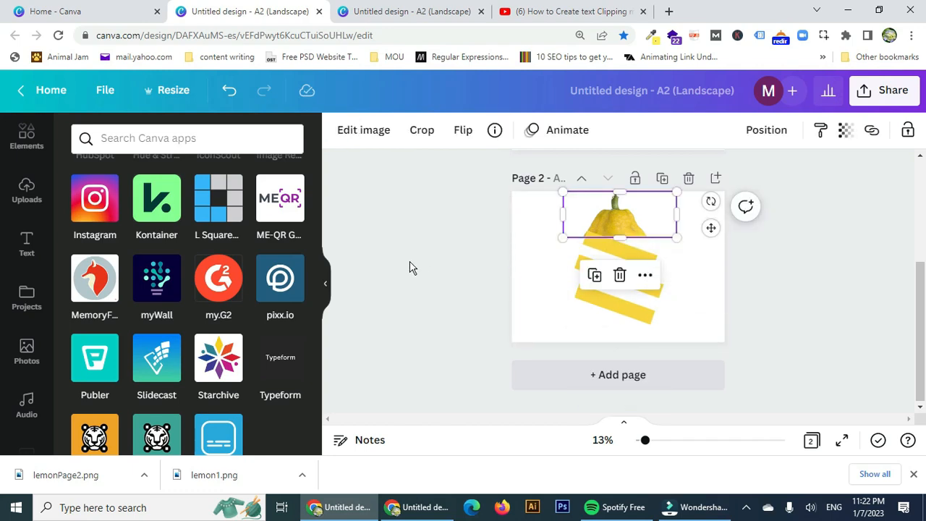
pyautogui.click(26, 203)
pyautogui.click(124, 272)
pyautogui.moveTo(586, 243); pyautogui.dragTo(537, 200)
pyautogui.moveTo(652, 207); pyautogui.dragTo(672, 192)
pyautogui.moveTo(672, 289); pyautogui.dragTo(725, 326)
pyautogui.moveTo(533, 326); pyautogui.dragTo(515, 339)
pyautogui.moveTo(667, 300); pyautogui.dragTo(679, 302)
# Crop the new striped lemon copy on all sides so that only the second slice remains between the upper diagonal bars.
pyautogui.moveTo(630, 193); pyautogui.dragTo(629, 250)
pyautogui.moveTo(528, 250); pyautogui.dragTo(517, 244)
pyautogui.moveTo(624, 341); pyautogui.dragTo(626, 258)
pyautogui.moveTo(517, 255); pyautogui.dragTo(567, 256)
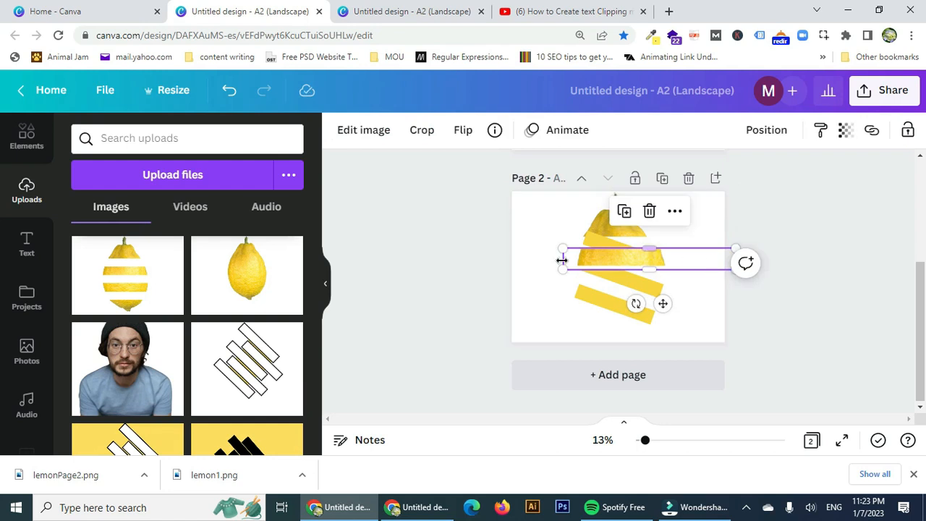
pyautogui.moveTo(734, 249); pyautogui.dragTo(677, 249)
pyautogui.click(682, 318)
# Bring the topmost lemon slice to the front so it overlaps the upper diagonal bar.
pyautogui.click(659, 259)
pyautogui.click(619, 245)
pyautogui.click(618, 233)
pyautogui.rightClick(646, 227)
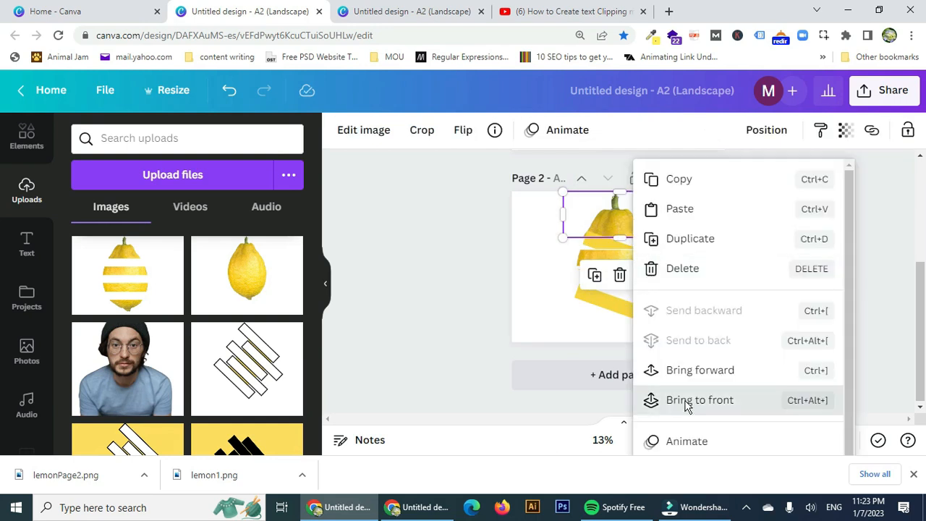
pyautogui.click(686, 402)
pyautogui.click(735, 313)
# Add a third copy of the striped lemon image from the uploads and enlarge it to match the other slices.
pyautogui.click(127, 274)
pyautogui.moveTo(600, 253); pyautogui.dragTo(527, 201)
pyautogui.moveTo(633, 275); pyautogui.dragTo(685, 382)
pyautogui.moveTo(619, 203); pyautogui.dragTo(620, 193)
pyautogui.moveTo(709, 330); pyautogui.dragTo(717, 338)
pyautogui.moveTo(527, 193); pyautogui.dragTo(519, 186)
# Crop the third striped lemon copy on all sides down to its third slice.
pyautogui.moveTo(617, 188); pyautogui.dragTo(616, 276)
pyautogui.moveTo(617, 335); pyautogui.dragTo(640, 289)
pyautogui.moveTo(716, 285); pyautogui.dragTo(672, 282)
pyautogui.moveTo(524, 282); pyautogui.dragTo(582, 296)
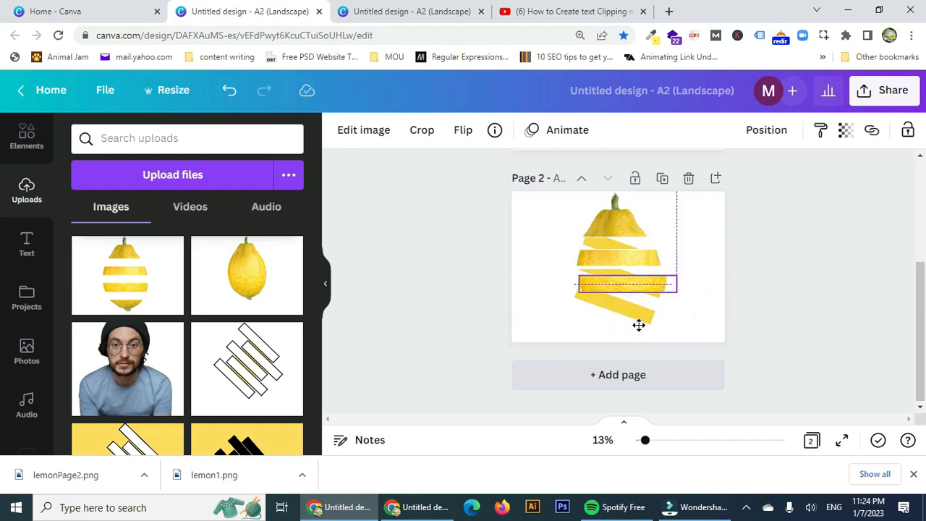
# Trim the second slice's lower edge slightly, and position the third slice between the two lower diagonal bars.
pyautogui.click(622, 268)
pyautogui.moveTo(620, 269); pyautogui.dragTo(620, 266)
pyautogui.click(638, 287)
pyautogui.moveTo(636, 328); pyautogui.dragTo(638, 335)
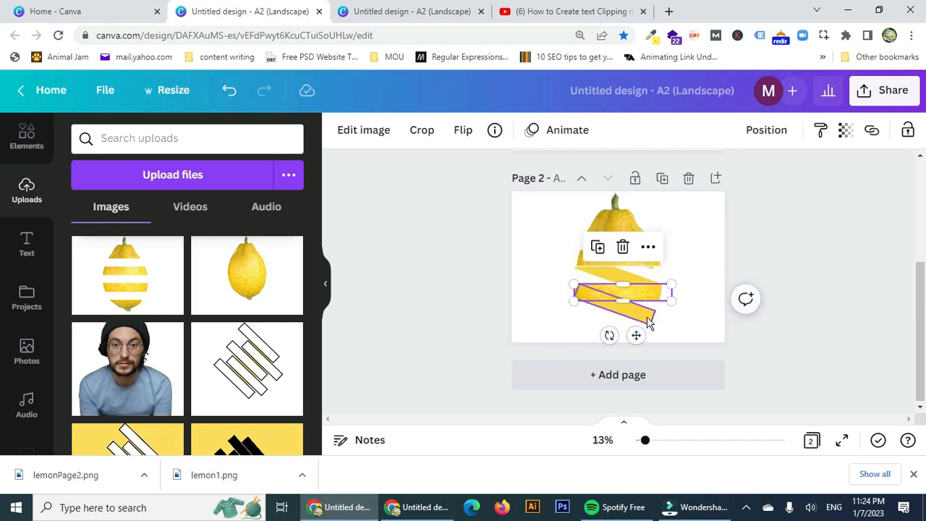
# Add a fourth copy of the striped lemon image from the uploads and enlarge it to the page's size.
pyautogui.click(128, 293)
pyautogui.moveTo(631, 277); pyautogui.dragTo(715, 354)
pyautogui.moveTo(606, 258); pyautogui.dragTo(511, 191)
pyautogui.moveTo(632, 251); pyautogui.dragTo(642, 252)
# Crop the fourth striped lemon copy to its bottom slice and fit it under the lowest diagonal bar.
pyautogui.moveTo(622, 192); pyautogui.dragTo(616, 314)
pyautogui.moveTo(513, 325); pyautogui.dragTo(588, 326)
pyautogui.moveTo(725, 325); pyautogui.dragTo(671, 342)
pyautogui.moveTo(593, 314); pyautogui.dragTo(582, 310)
pyautogui.moveTo(672, 325); pyautogui.dragTo(663, 325)
pyautogui.click(695, 330)
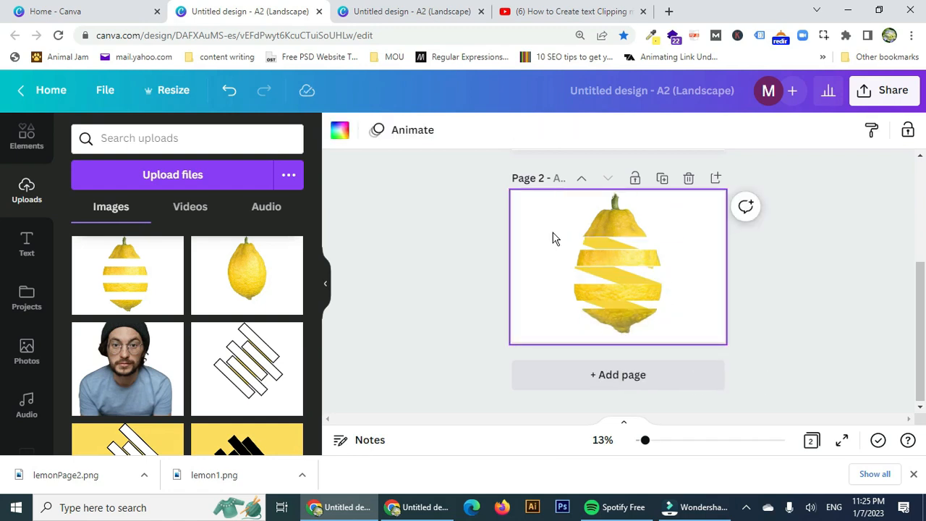
# Adjust the second slice's size slightly so its ends line up with the diagonal bars.
pyautogui.click(606, 262)
pyautogui.moveTo(562, 258); pyautogui.dragTo(565, 259)
pyautogui.moveTo(561, 268); pyautogui.dragTo(560, 269)
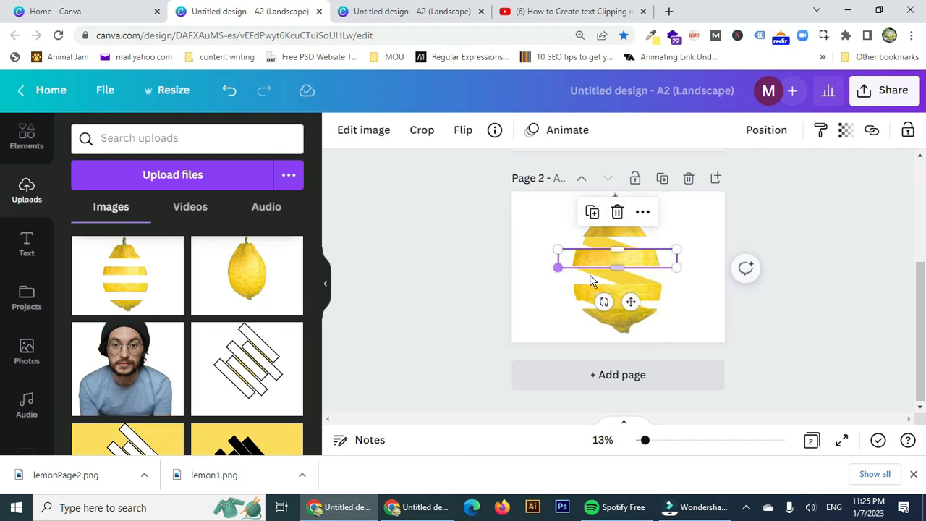
pyautogui.click(688, 297)
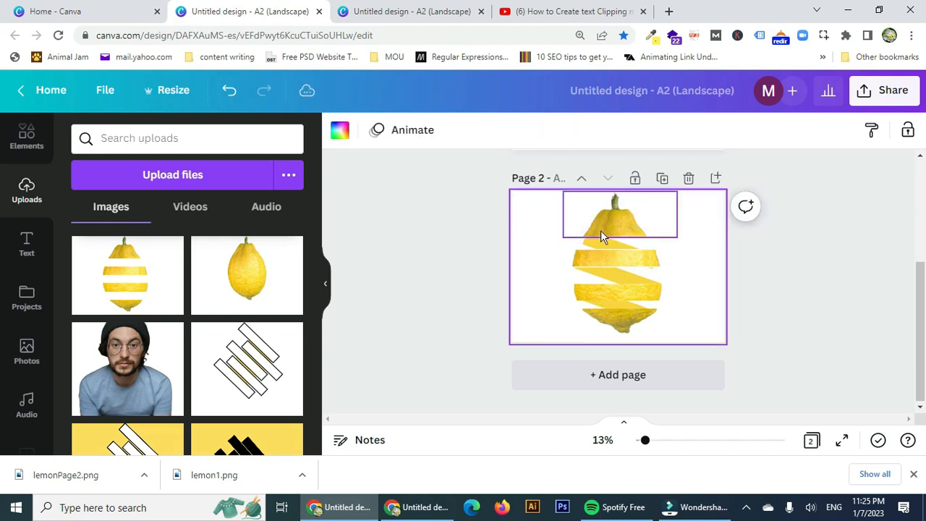
# Trim the lower edge of the topmost slice to a height of about 115.
pyautogui.click(616, 233)
pyautogui.moveTo(620, 238); pyautogui.dragTo(620, 234)
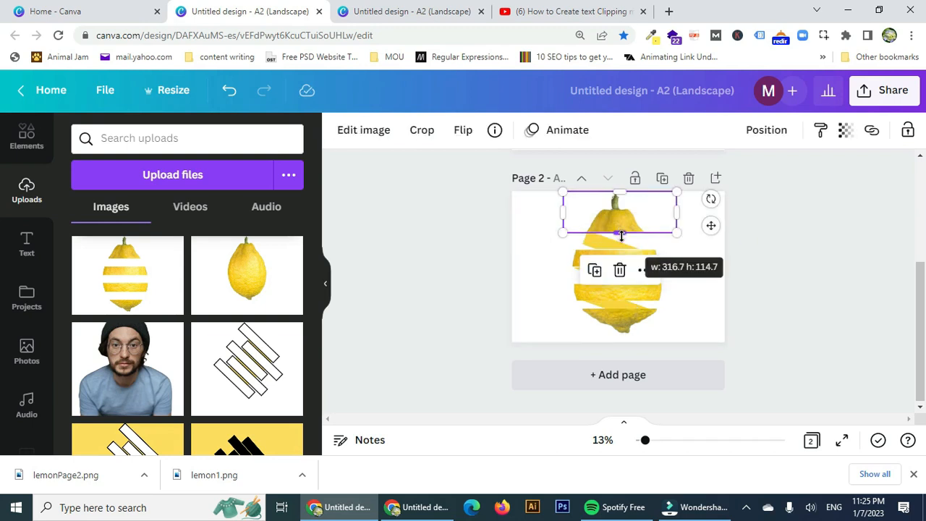
pyautogui.click(675, 293)
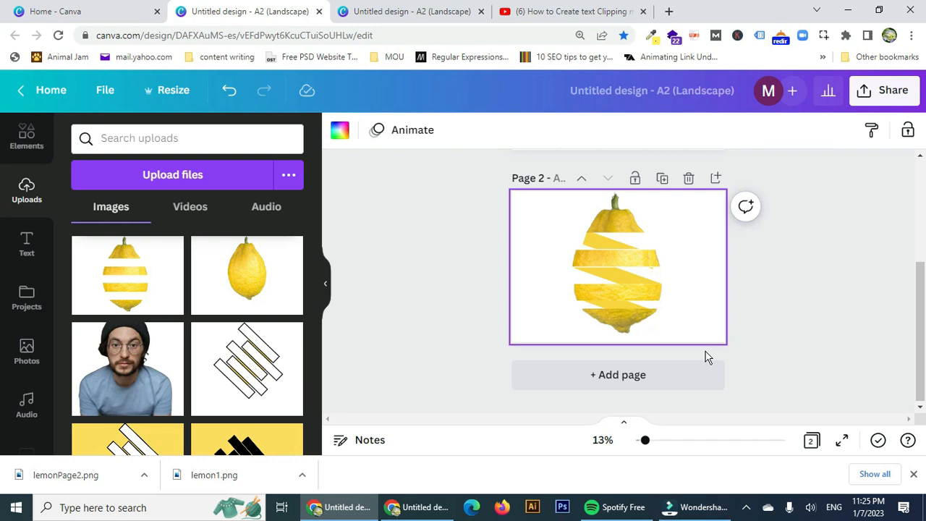
pyautogui.click(636, 260)
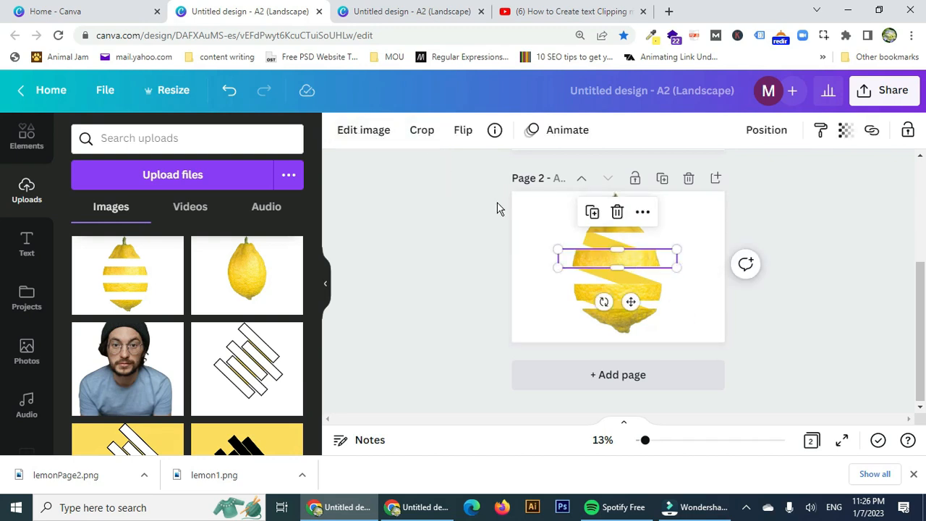
pyautogui.click(713, 326)
# Download only page 2 as a PNG file named "lemon with cuts".
pyautogui.click(884, 89)
pyautogui.scroll(-3, 752, 304)
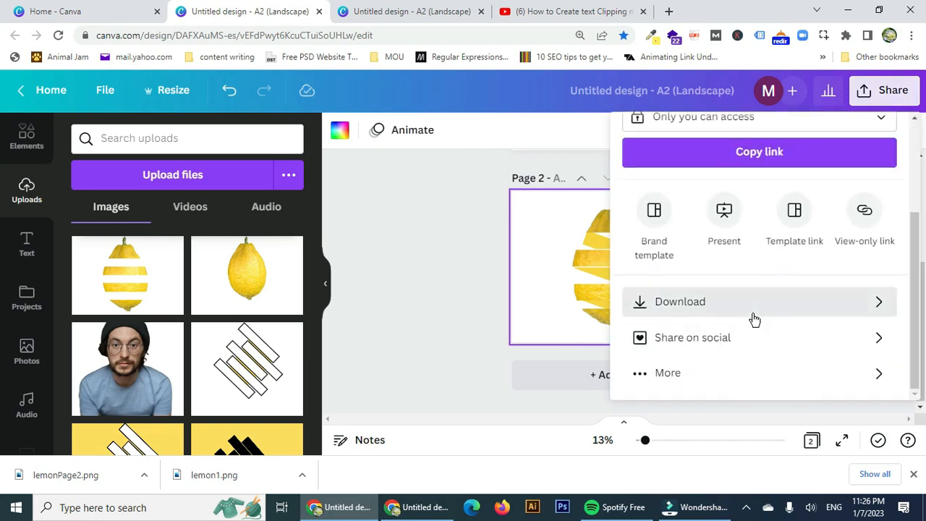
pyautogui.click(756, 310)
pyautogui.click(839, 293)
pyautogui.click(881, 141)
pyautogui.click(829, 250)
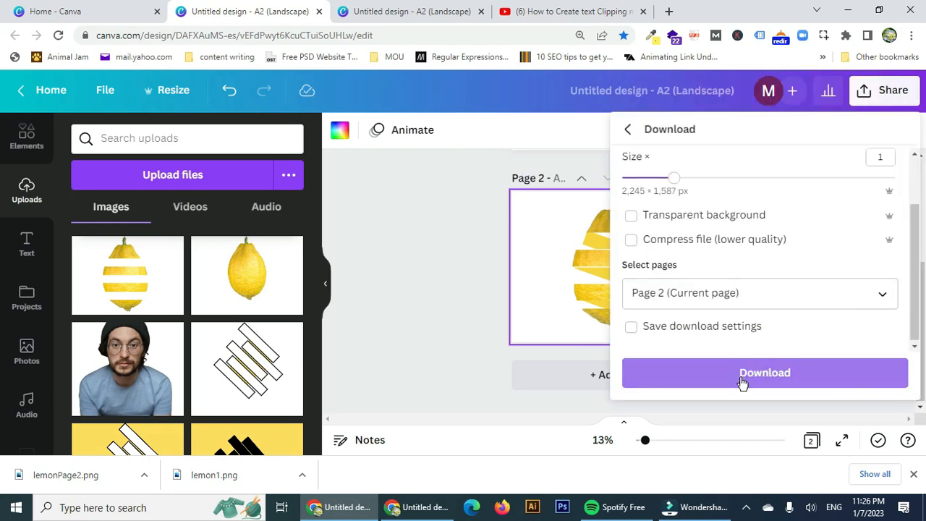
pyautogui.click(741, 382)
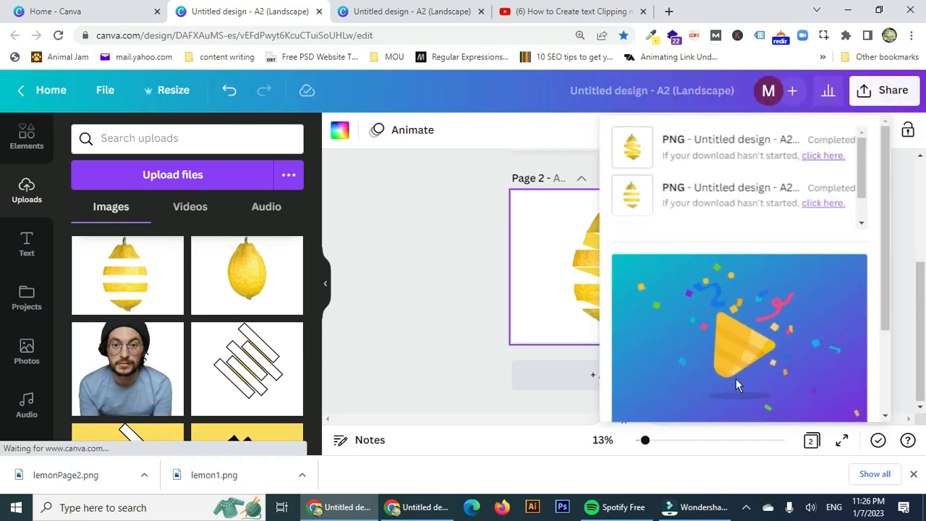
pyautogui.write('lemon')
pyautogui.press('Return')
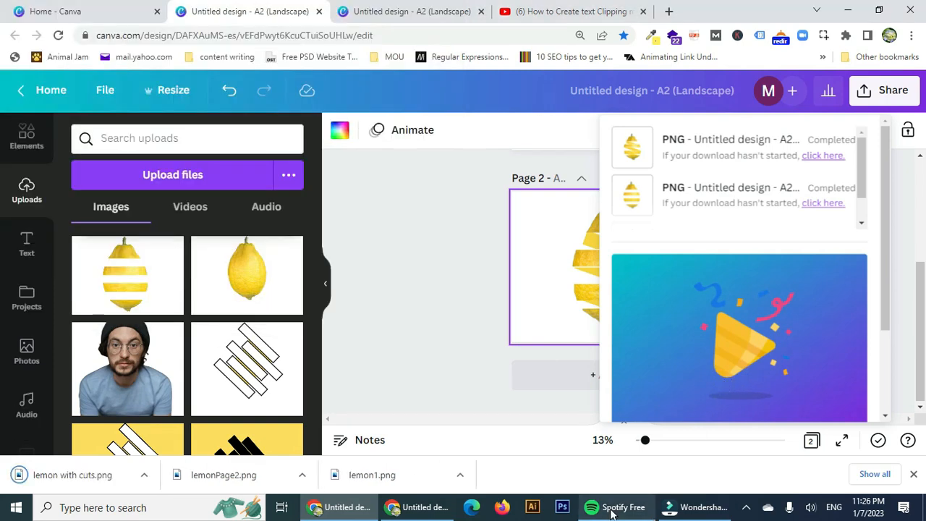
# Add a blank third page and upload the "lemon with cuts" image from the products folder.
pyautogui.click(533, 384)
pyautogui.click(135, 172)
pyautogui.scroll(-3, 172, 263)
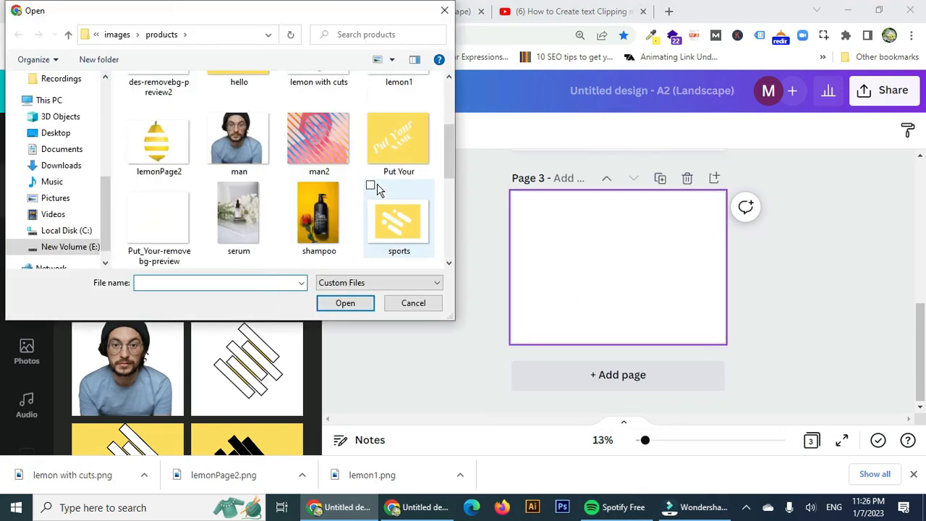
pyautogui.scroll(2, 216, 190)
pyautogui.click(318, 108)
pyautogui.click(344, 307)
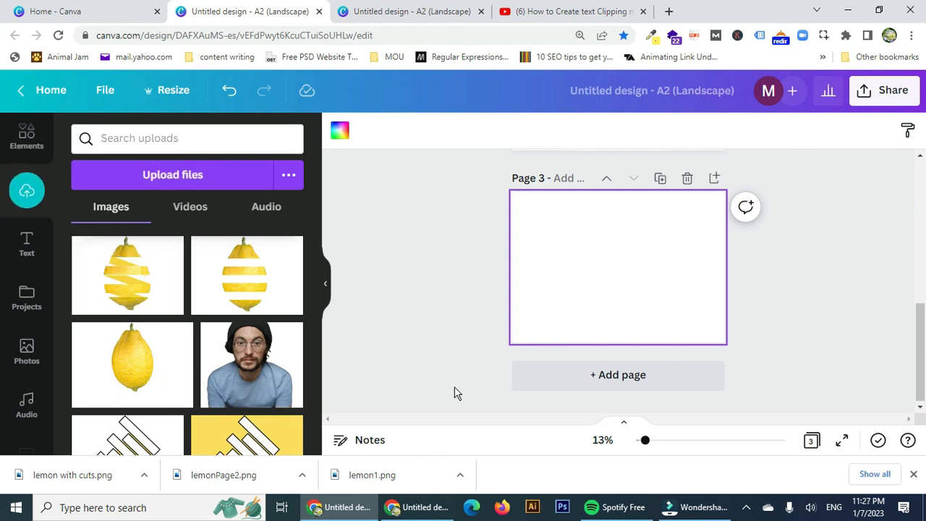
# Place the uploaded cut lemon image on page 3 and crop its empty margins on both sides.
pyautogui.click(127, 282)
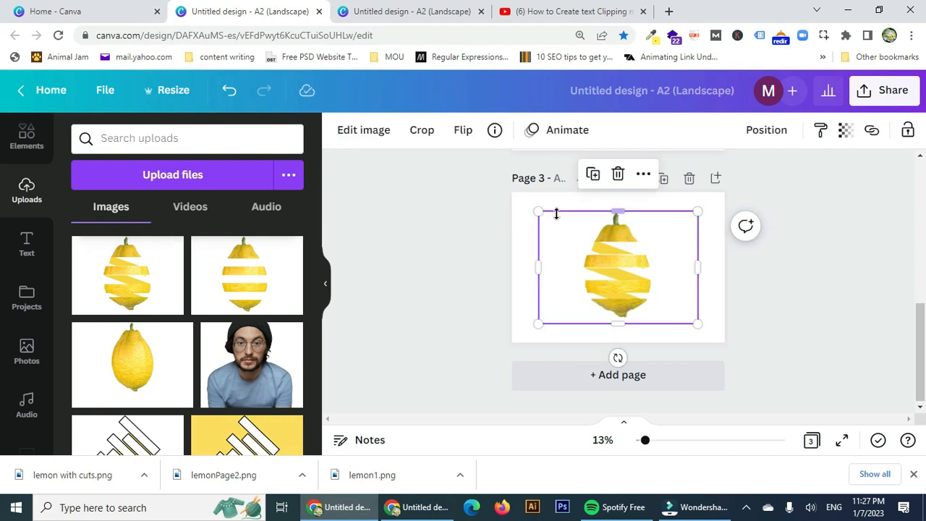
pyautogui.moveTo(538, 269); pyautogui.dragTo(570, 267)
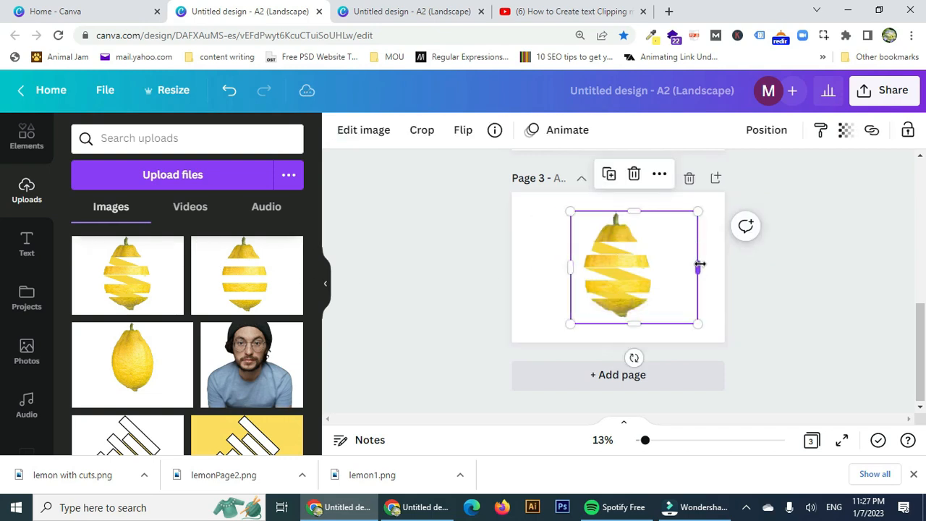
pyautogui.moveTo(697, 267); pyautogui.dragTo(661, 267)
# Tilt the cut lemon counter-clockwise, enlarge it to fill the page's height, and trim its side margins a little more.
pyautogui.moveTo(616, 357); pyautogui.dragTo(712, 317)
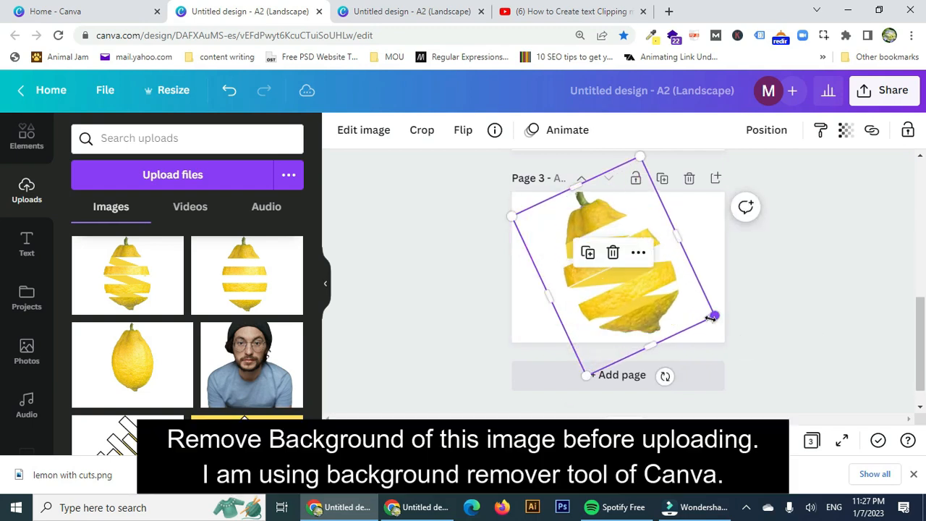
pyautogui.moveTo(551, 293); pyautogui.dragTo(558, 289)
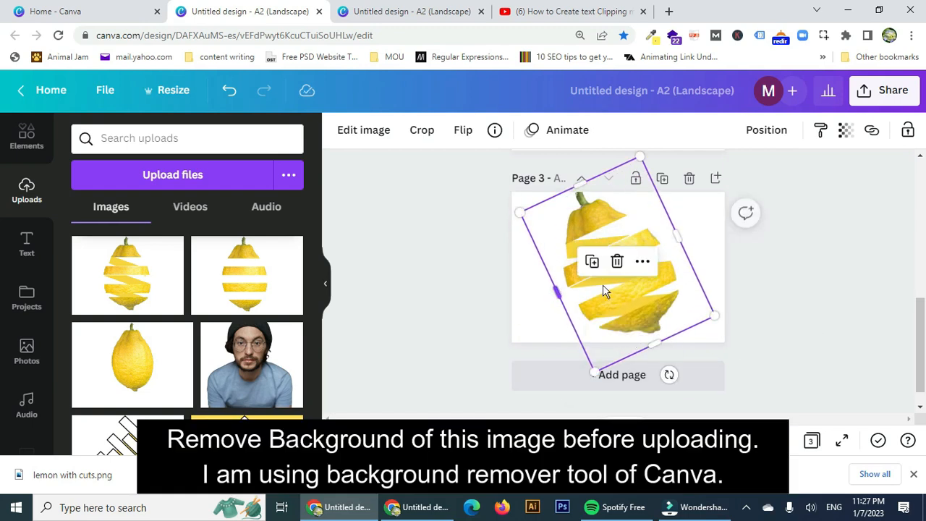
pyautogui.moveTo(678, 238); pyautogui.dragTo(673, 240)
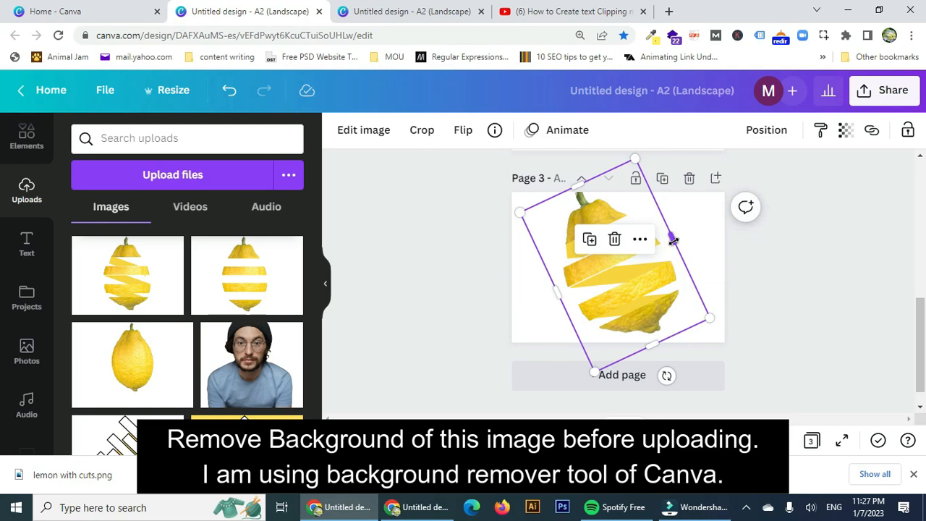
pyautogui.click(501, 284)
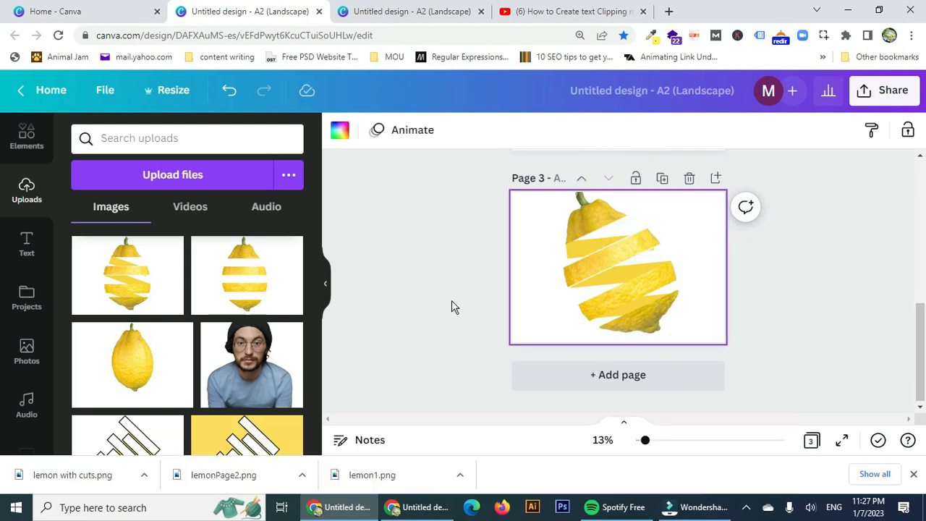
# Search the elements for "rectangle" and add the plain white rectangle graphic to page 3.
pyautogui.click(27, 137)
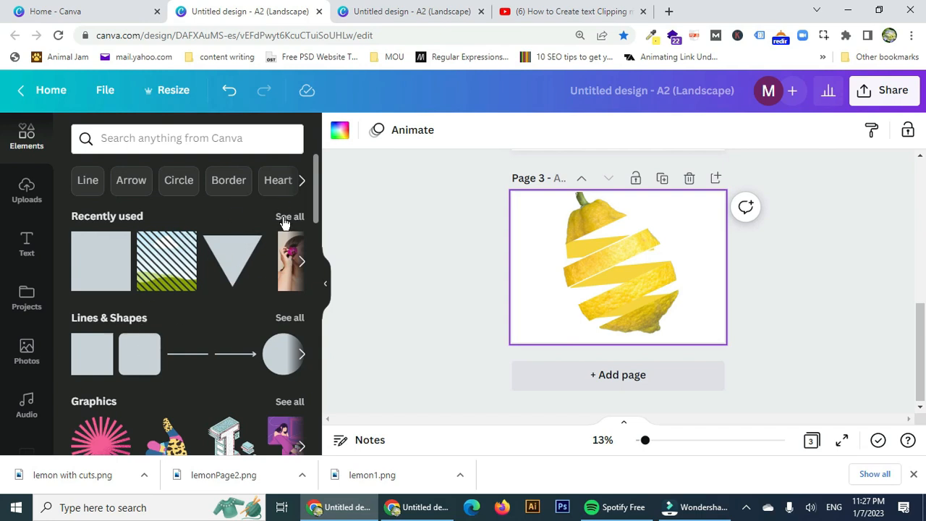
pyautogui.click(279, 316)
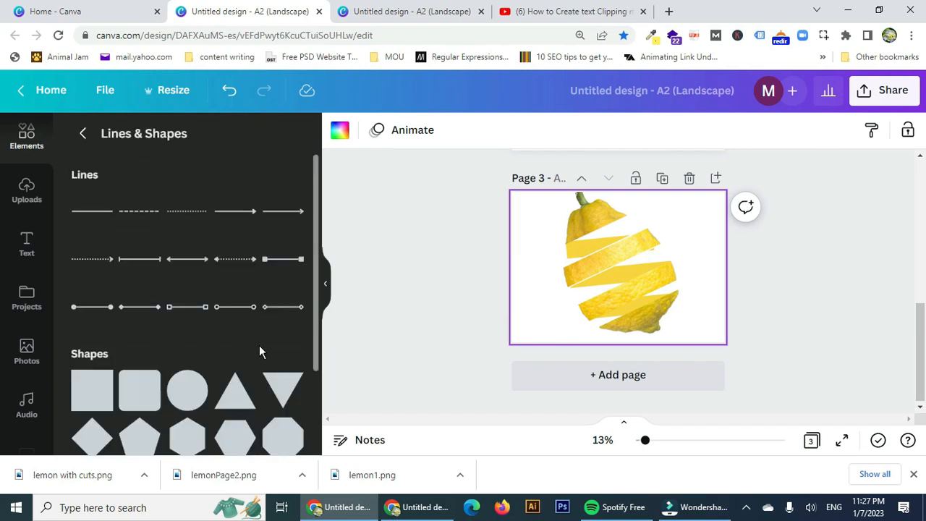
pyautogui.click(120, 144)
pyautogui.write('rectangle')
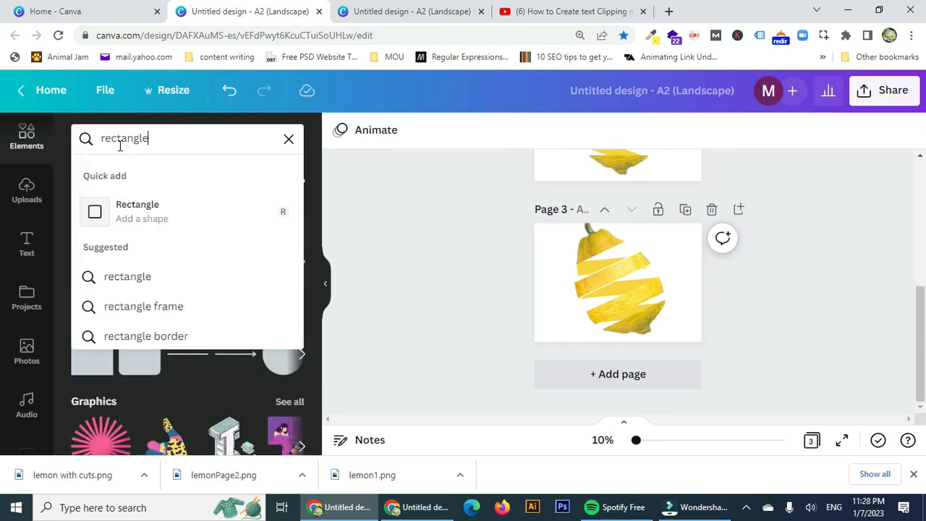
pyautogui.press('Return')
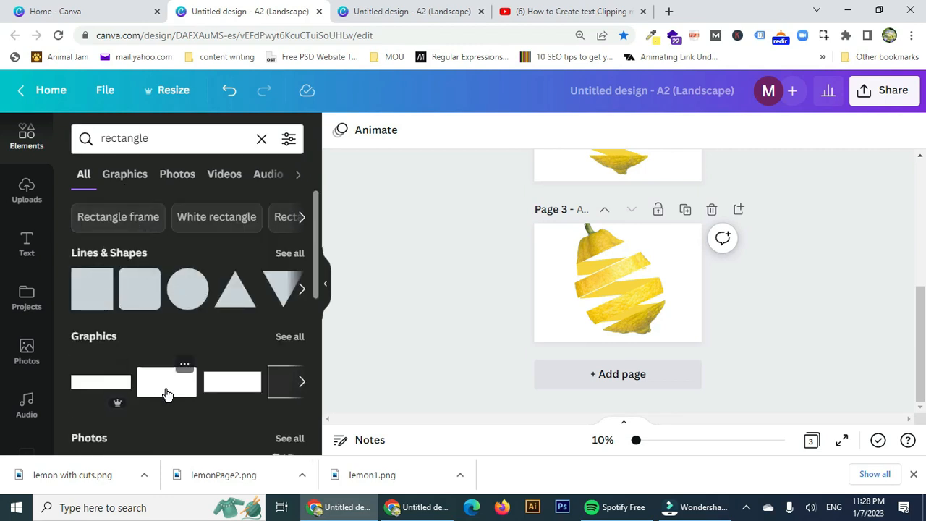
pyautogui.click(166, 393)
# Rotate the rectangle to -34° and enlarge it to cover the page's upper-left half along the diagonal.
pyautogui.moveTo(603, 331); pyautogui.dragTo(640, 340)
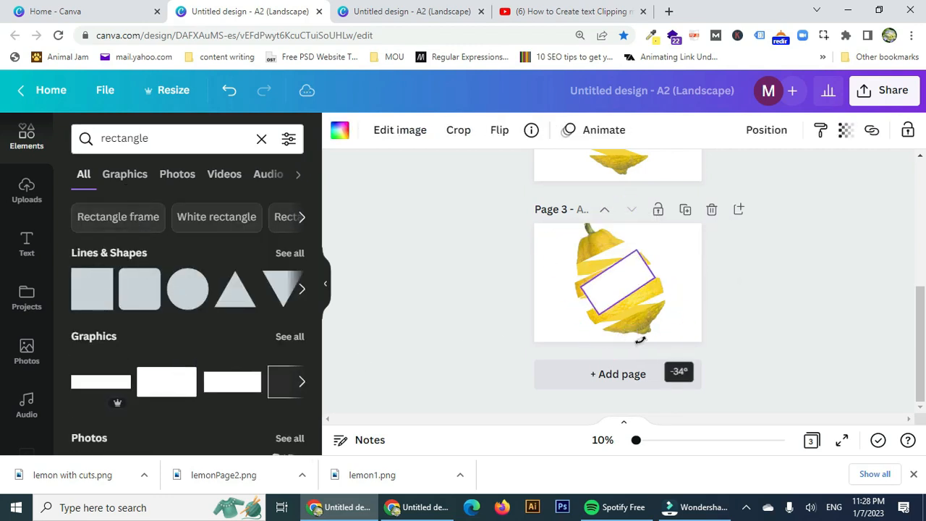
pyautogui.moveTo(606, 270); pyautogui.dragTo(742, 186)
pyautogui.moveTo(647, 247); pyautogui.dragTo(636, 246)
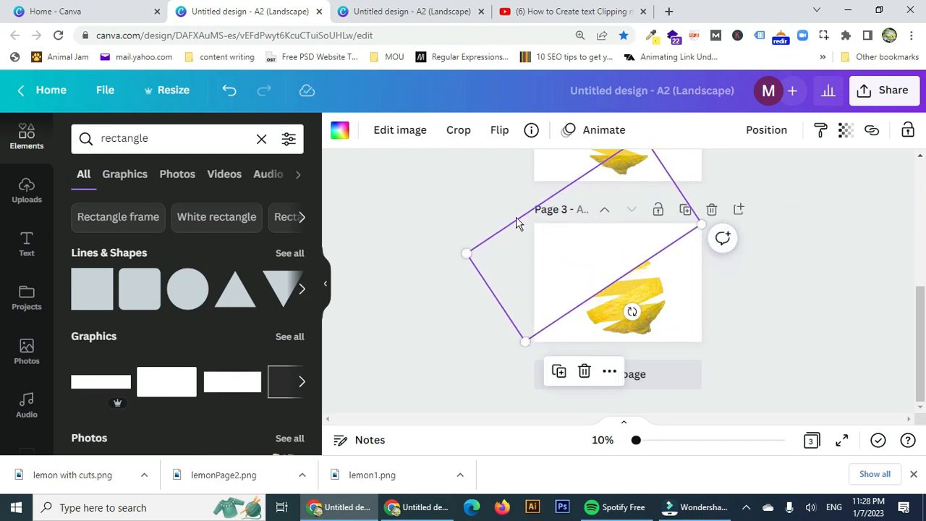
# Color the large rectangle with the document's yellow and send it behind the lemon.
pyautogui.click(339, 129)
pyautogui.click(167, 207)
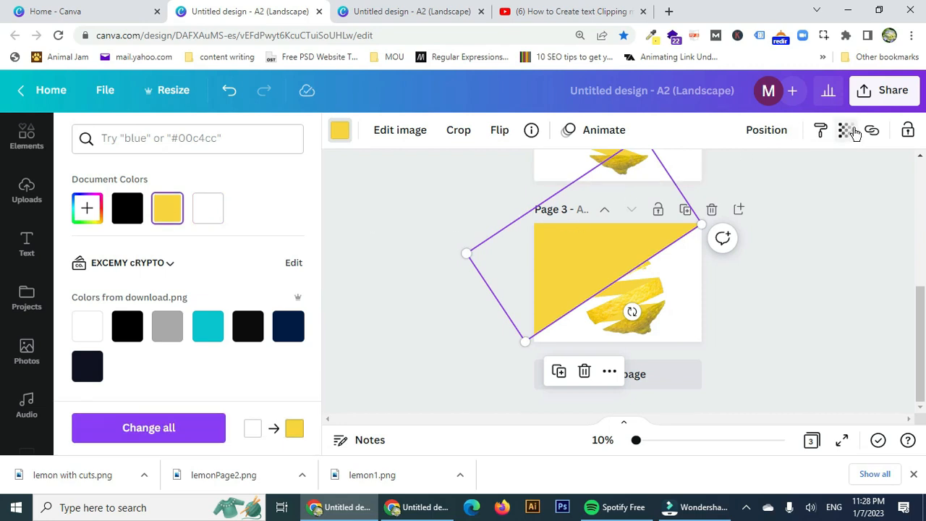
pyautogui.click(771, 137)
pyautogui.click(700, 179)
pyautogui.click(577, 251)
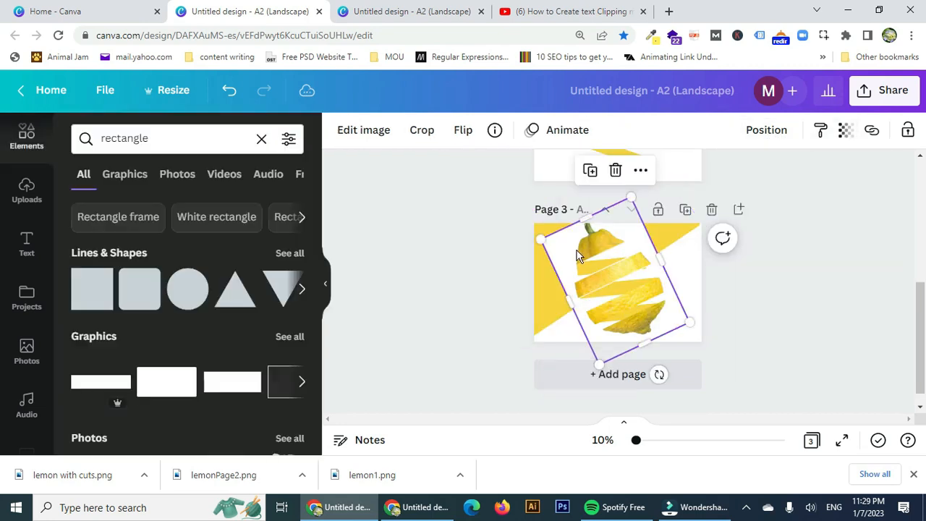
# Remove the background from the cut lemon image on page 3 with the Background Remover and apply it.
pyautogui.click(364, 130)
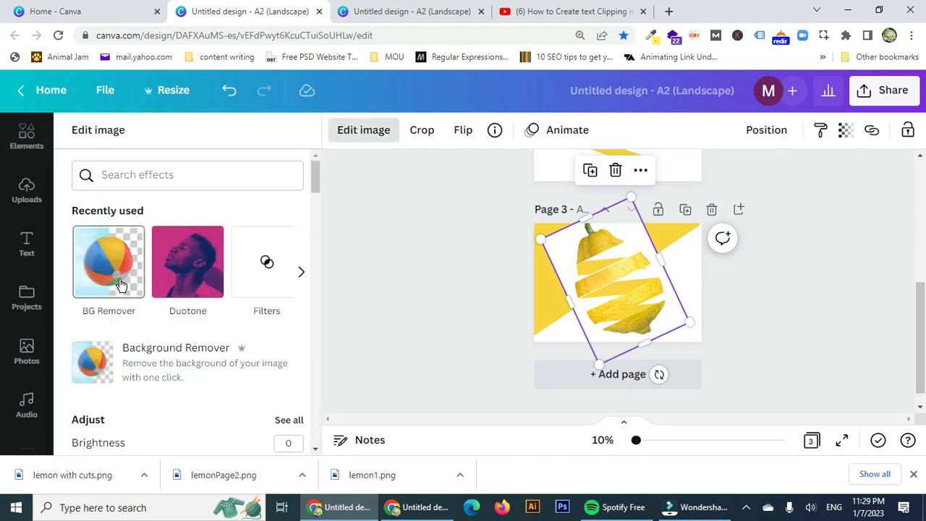
pyautogui.click(120, 285)
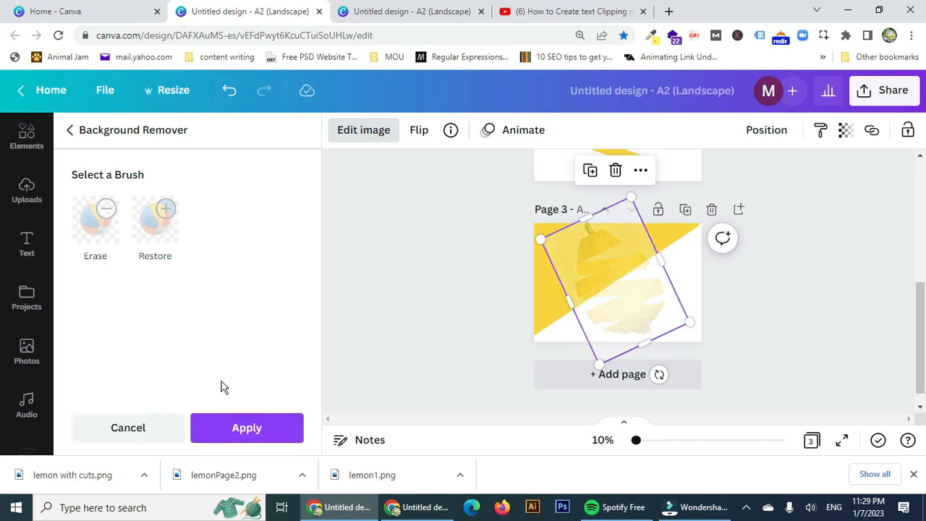
pyautogui.click(250, 430)
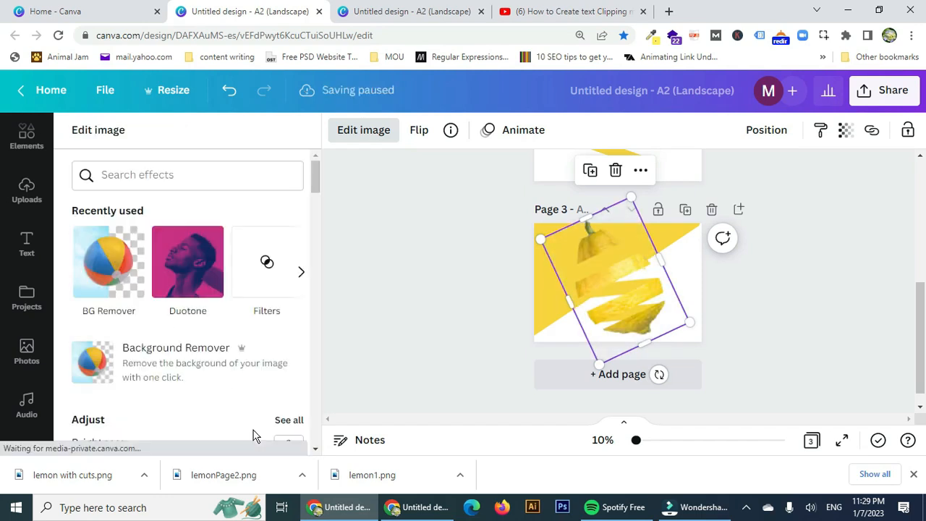
# Recolor the large diagonal rectangle with the dark mustard #C4A113, sampled from the lemon with the color picker.
pyautogui.click(539, 303)
pyautogui.click(340, 131)
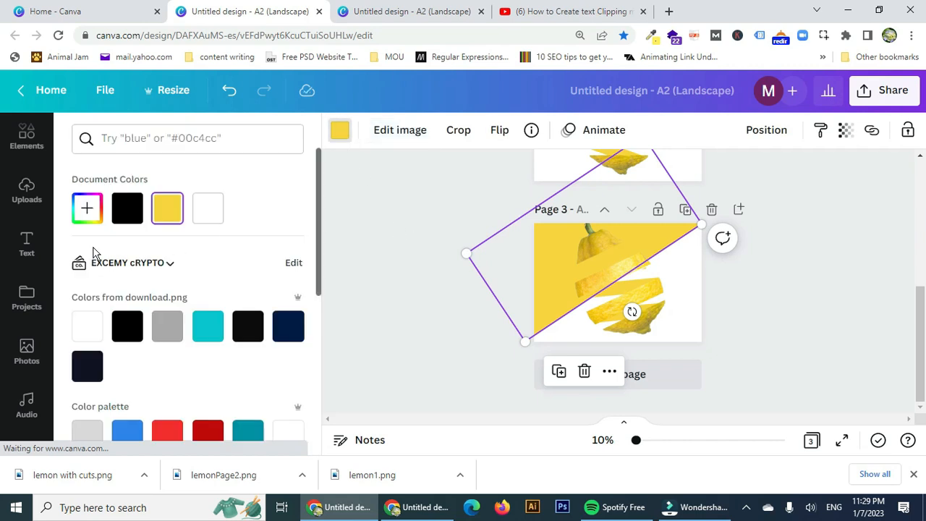
pyautogui.click(87, 208)
pyautogui.click(268, 361)
pyautogui.click(625, 269)
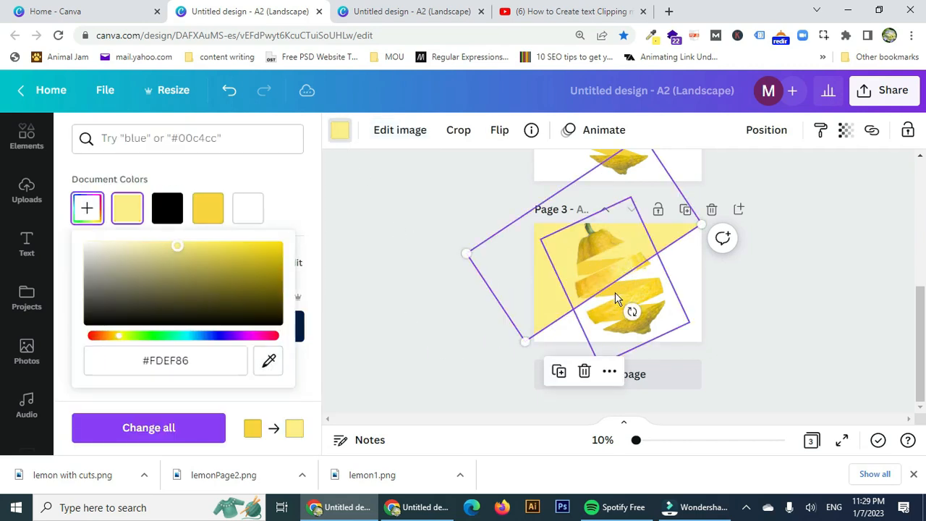
pyautogui.click(268, 360)
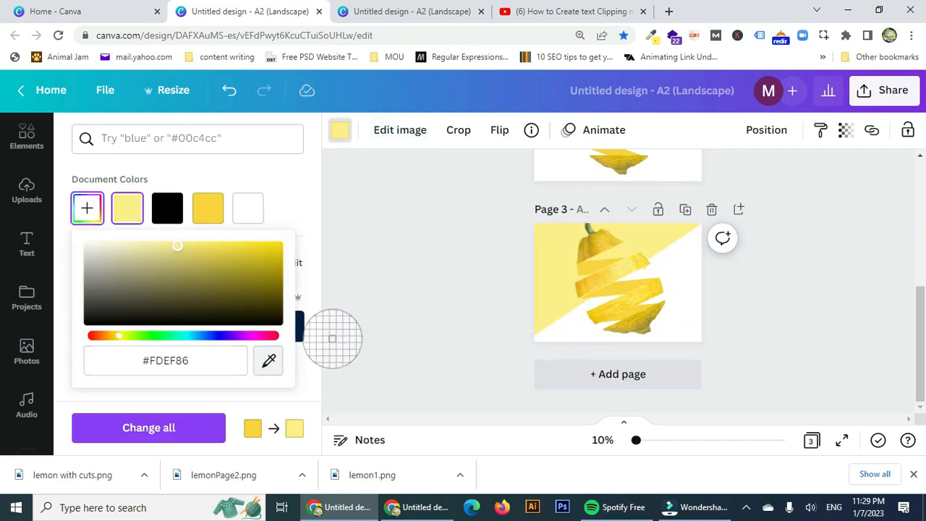
pyautogui.click(582, 252)
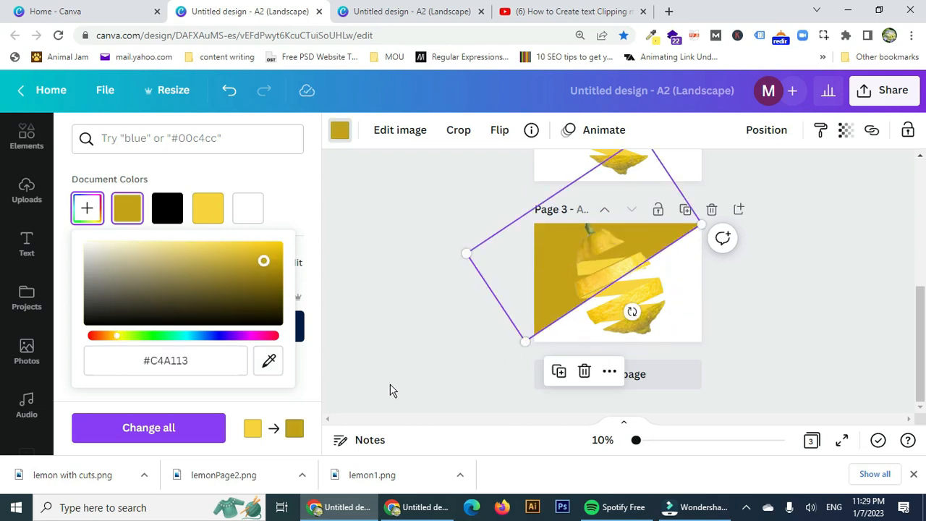
# Add the "Stay Fearless" font combination over the lemon and change its second word to "Lemon".
pyautogui.click(26, 243)
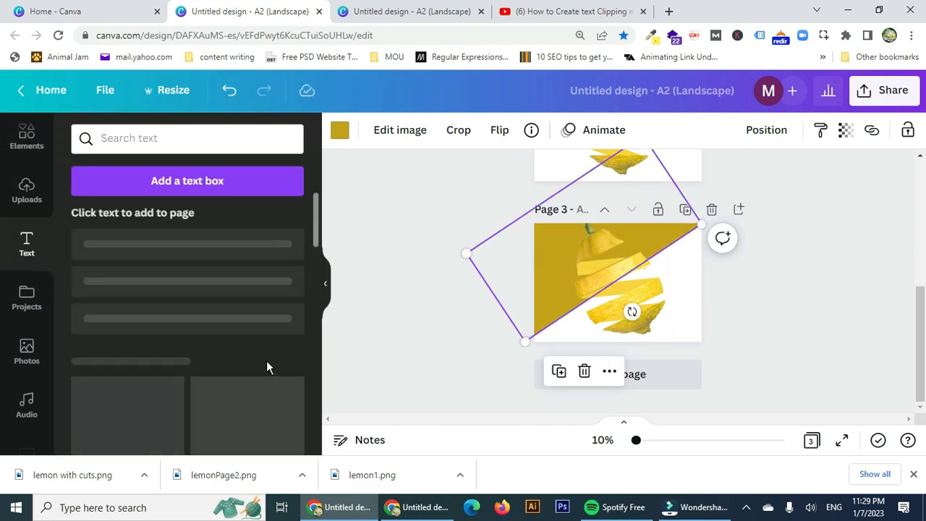
pyautogui.scroll(-3, 208, 362)
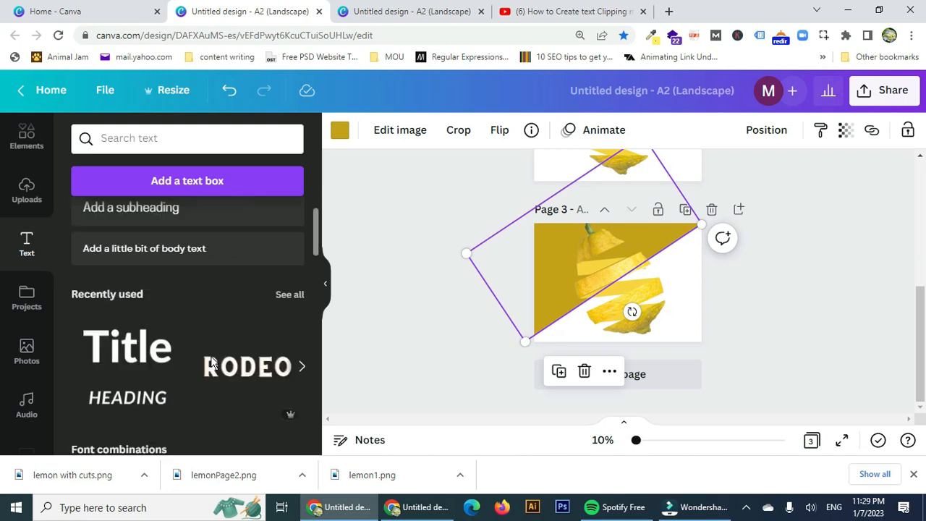
pyautogui.scroll(-3, 216, 362)
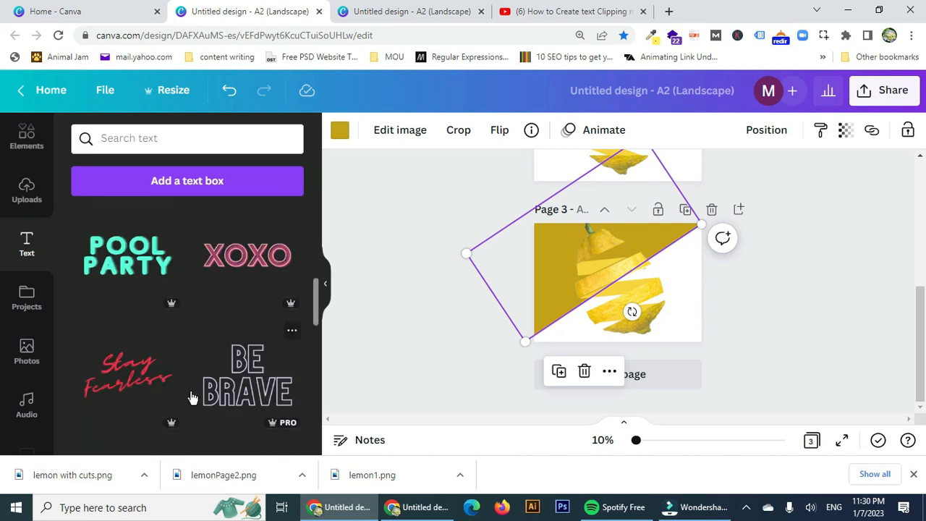
pyautogui.click(633, 272)
pyautogui.click(646, 288)
pyautogui.click(646, 288)
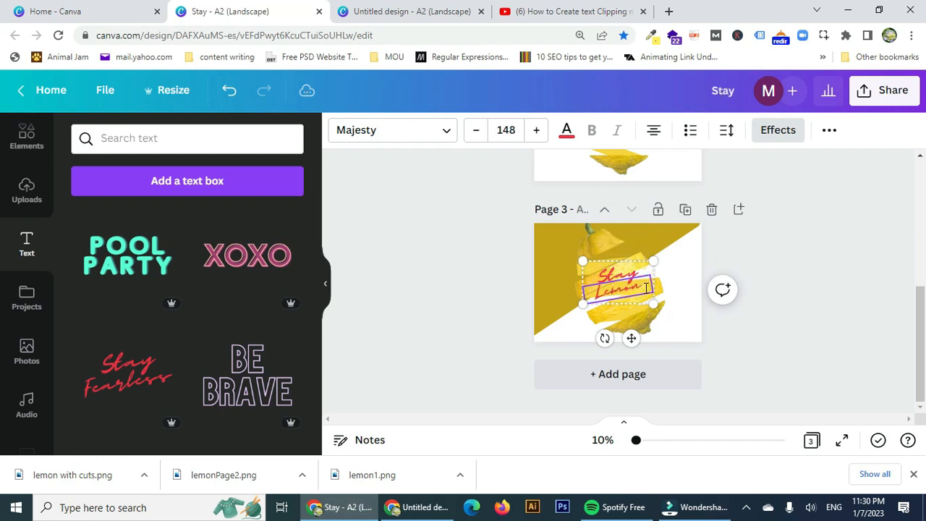
# Remove the word "Stay" and enlarge the "Lemon" text across the fruit to font size 225.
pyautogui.click(643, 278)
pyautogui.click(617, 225)
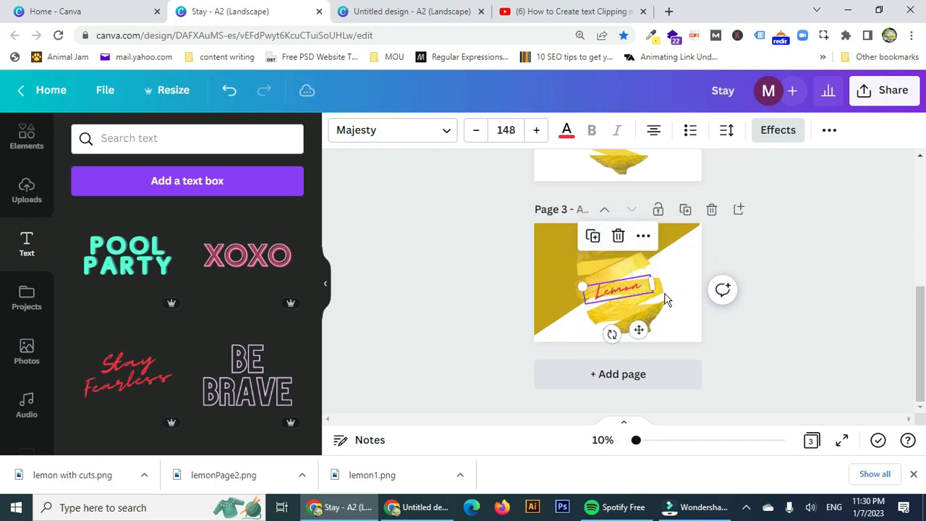
pyautogui.moveTo(578, 288); pyautogui.dragTo(538, 285)
pyautogui.moveTo(654, 279); pyautogui.dragTo(688, 259)
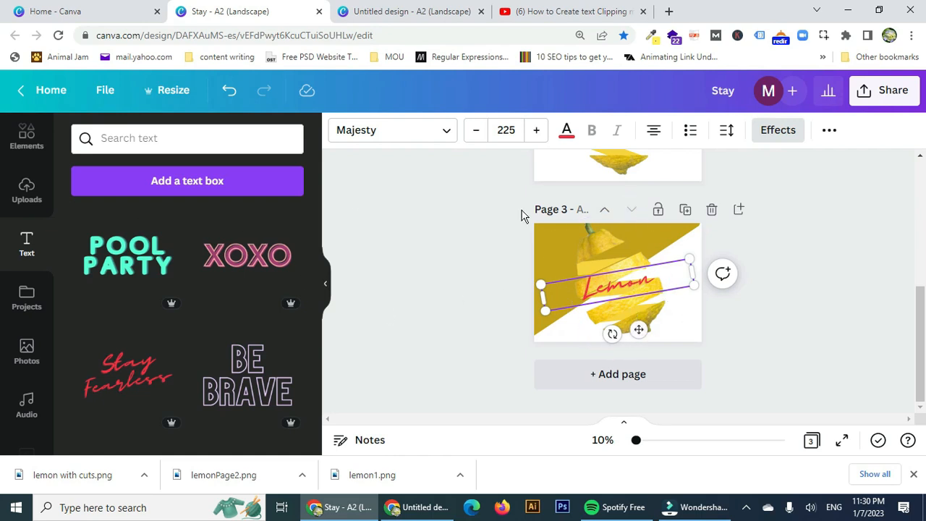
# Search the elements for "Line" and add the thin straight line graphic to page 3.
pyautogui.click(27, 139)
pyautogui.click(261, 138)
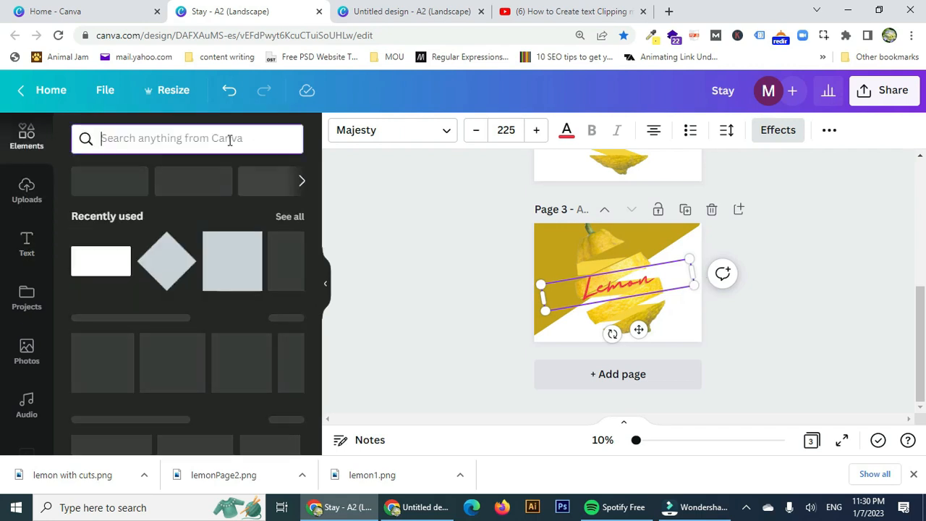
pyautogui.click(87, 180)
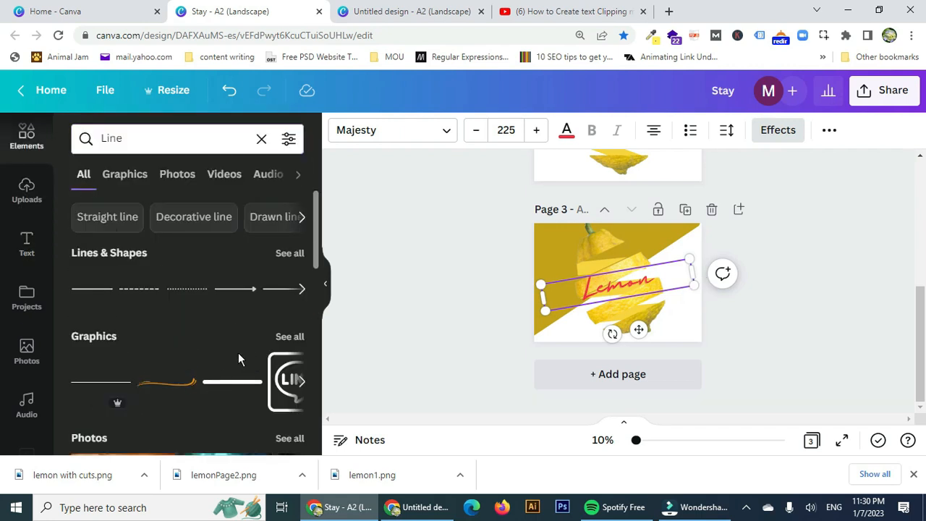
pyautogui.click(92, 399)
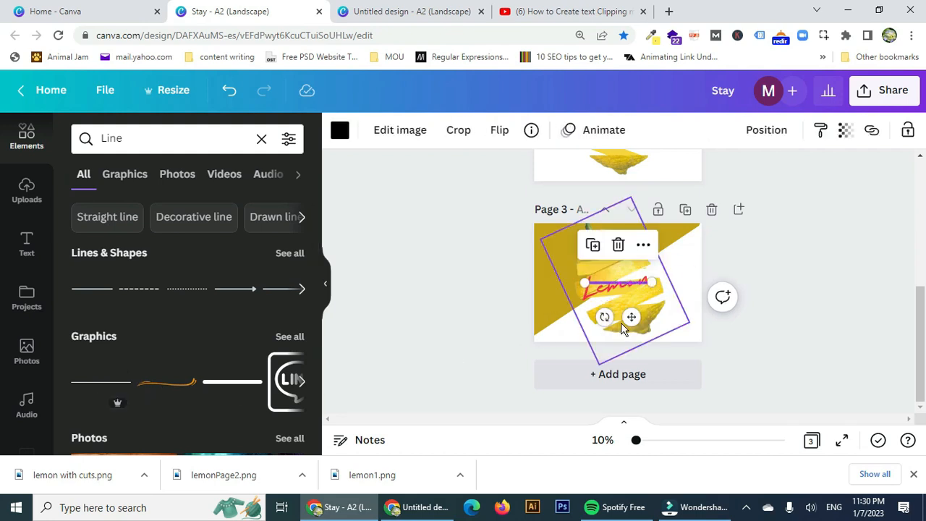
# Tilt the line along the page's diagonal from the lower-left corner, color it document yellow, and lengthen it across the lemon.
pyautogui.moveTo(605, 318); pyautogui.dragTo(599, 345)
pyautogui.click(339, 132)
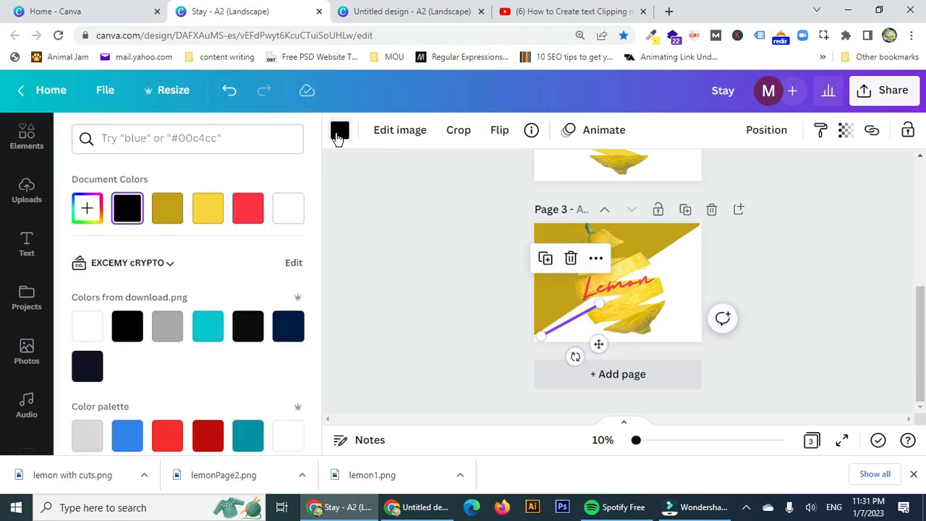
pyautogui.click(209, 210)
pyautogui.moveTo(601, 303); pyautogui.dragTo(673, 253)
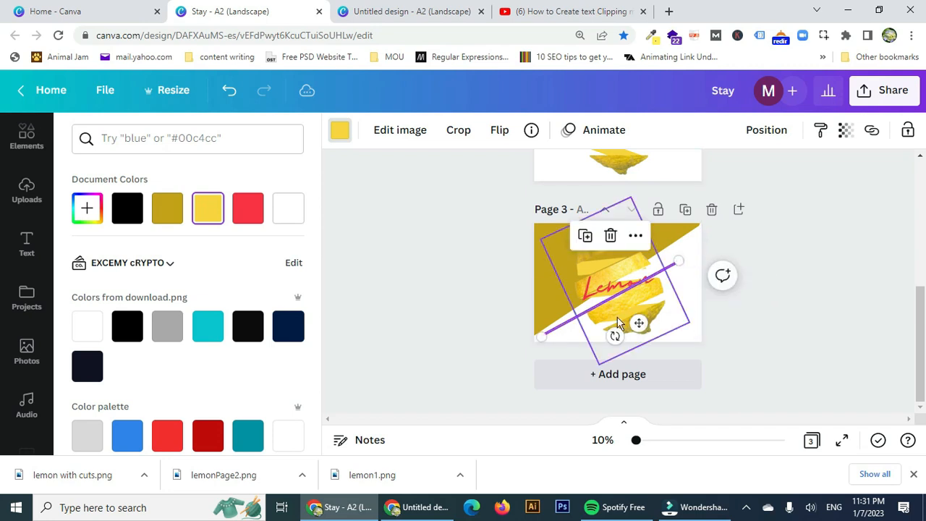
# Place a second, parallel yellow line along the lower-right side of the diagonal and send it behind the lemon.
pyautogui.moveTo(641, 319); pyautogui.dragTo(680, 302)
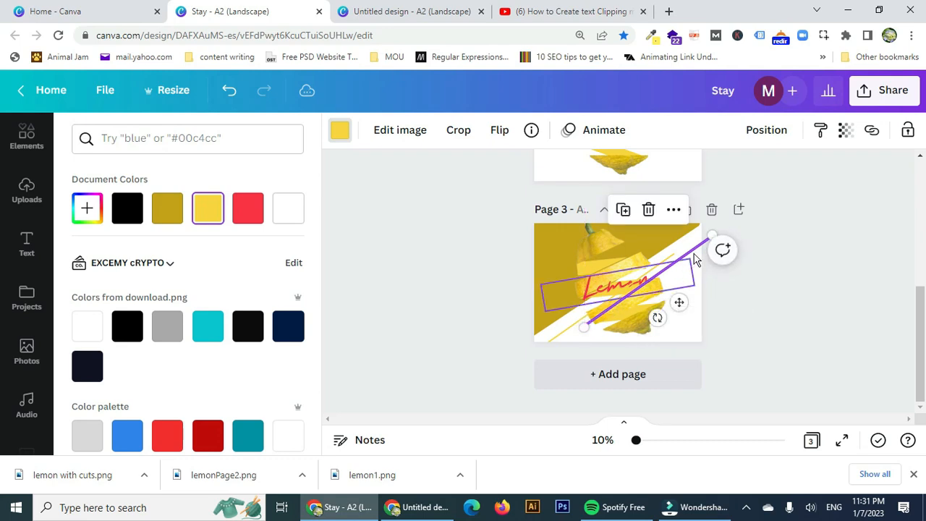
pyautogui.click(673, 209)
pyautogui.click(713, 342)
# Change the layer order of the "Lemon" text so that it sits in front of the fruit and lines.
pyautogui.click(611, 286)
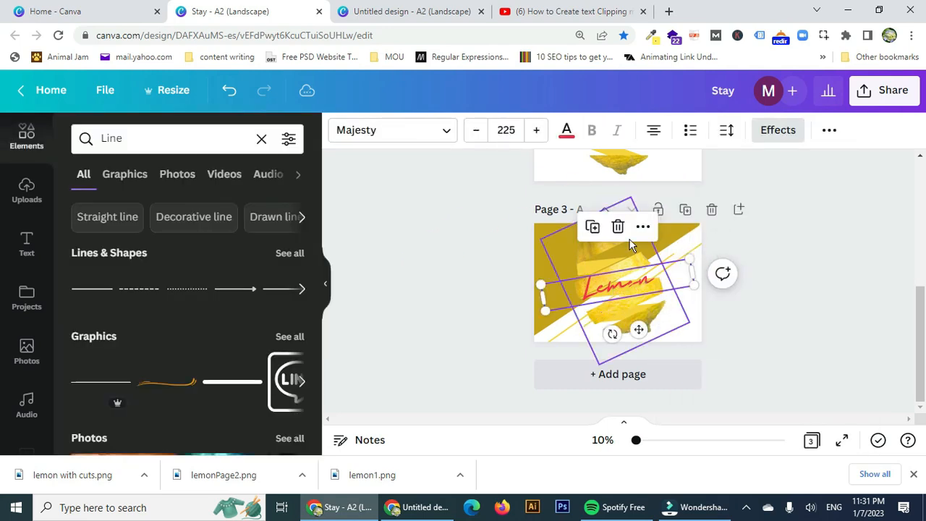
pyautogui.click(643, 227)
pyautogui.click(687, 402)
pyautogui.click(700, 355)
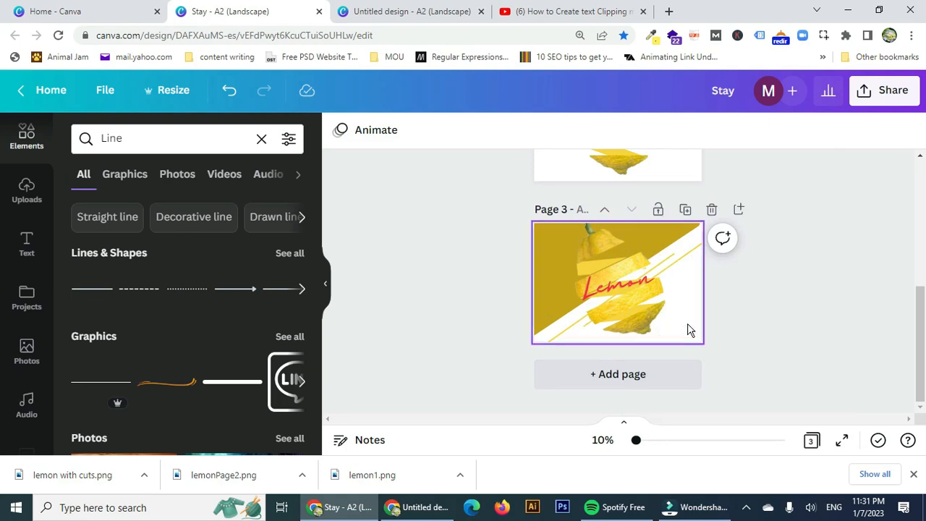
# Return to the Canva design, search the elements for "oblonge", and add the solid black rounded shape to page 3.
pyautogui.click(244, 16)
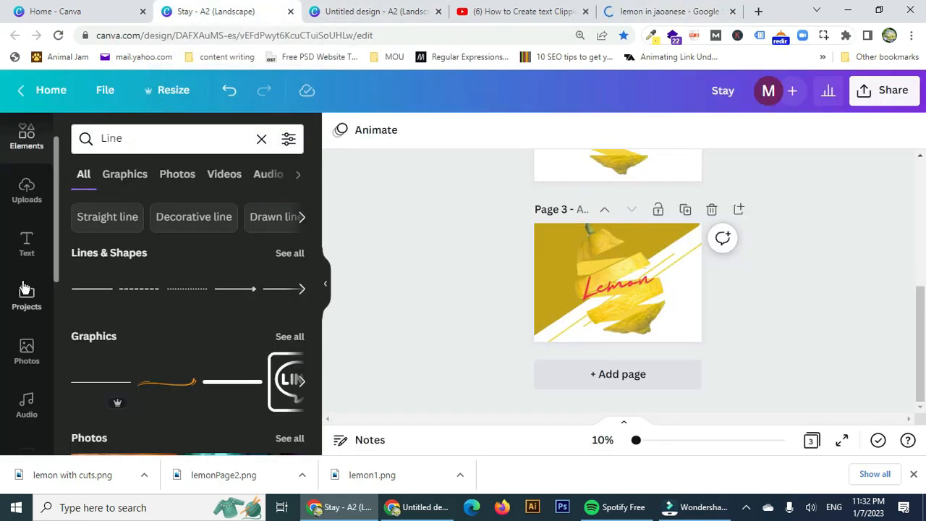
pyautogui.click(261, 139)
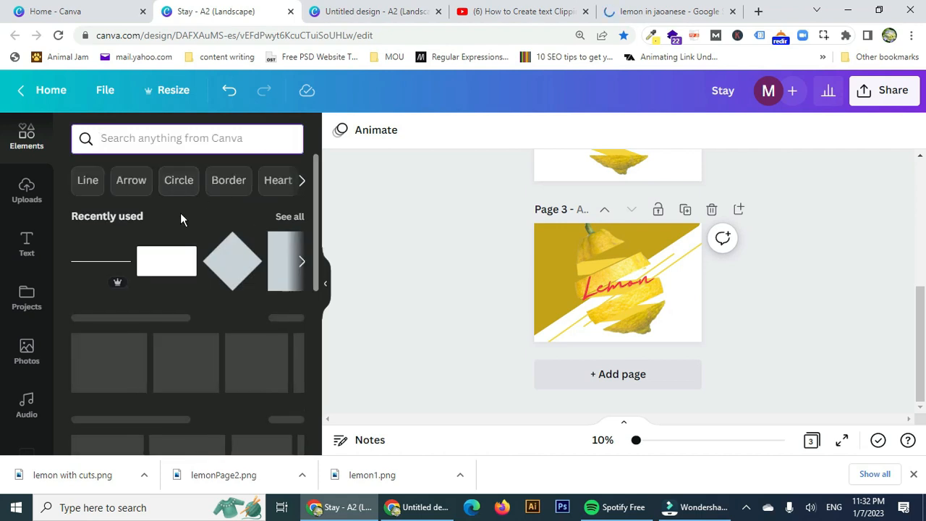
pyautogui.scroll(-3, 183, 230)
pyautogui.scroll(1, 231, 203)
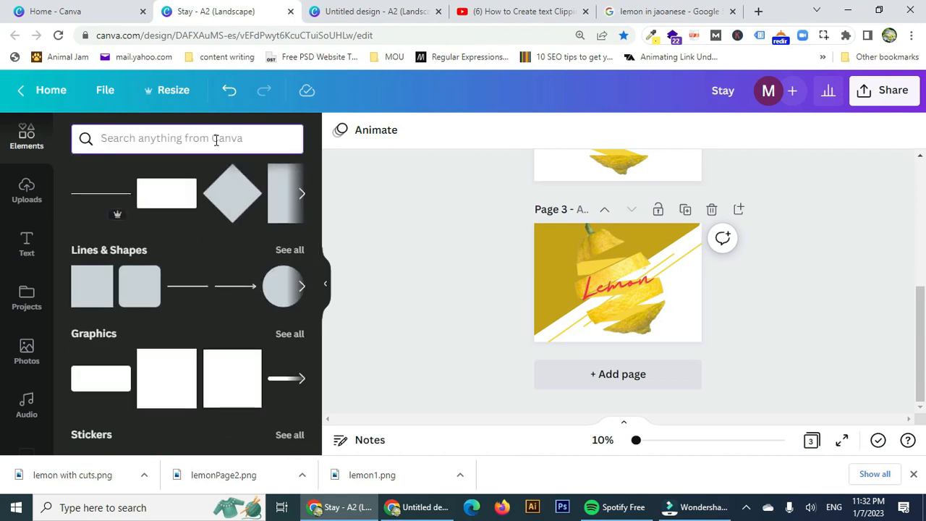
pyautogui.write('oblonge')
pyautogui.press('Return')
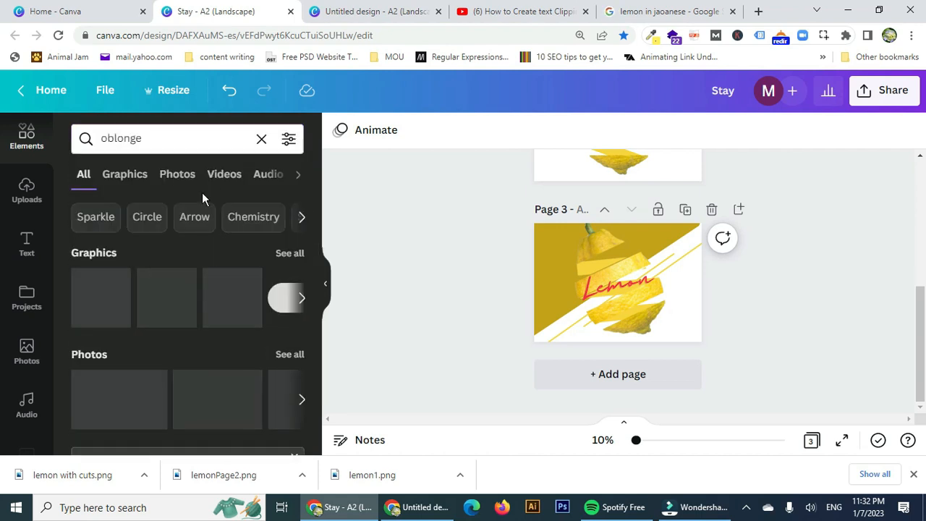
pyautogui.click(166, 297)
# Move the rounded shape into the page's lower-right corner and color it with the document's bright yellow.
pyautogui.moveTo(648, 300); pyautogui.dragTo(675, 332)
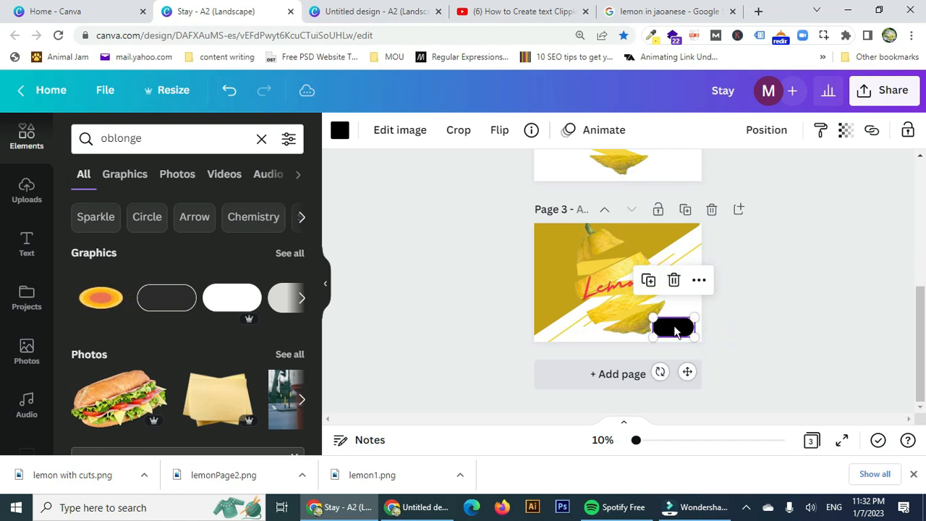
pyautogui.click(339, 130)
pyautogui.click(174, 210)
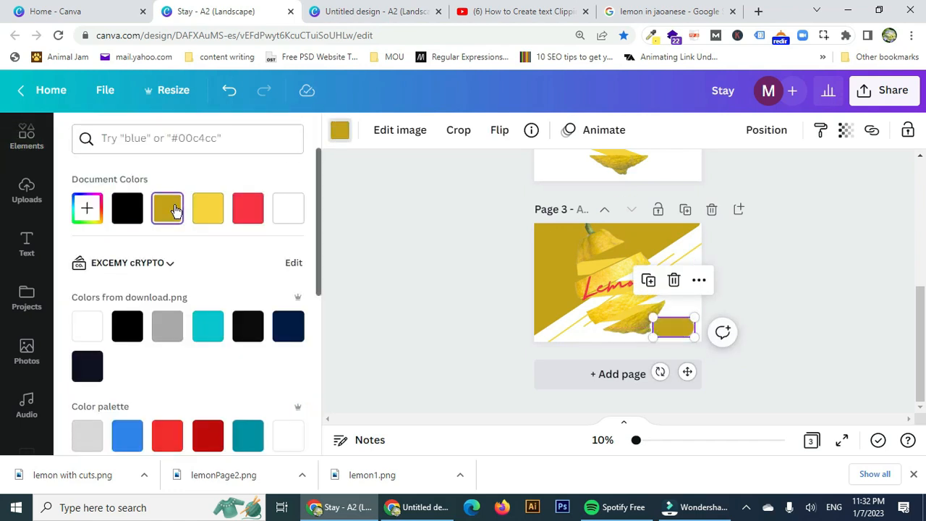
pyautogui.click(215, 213)
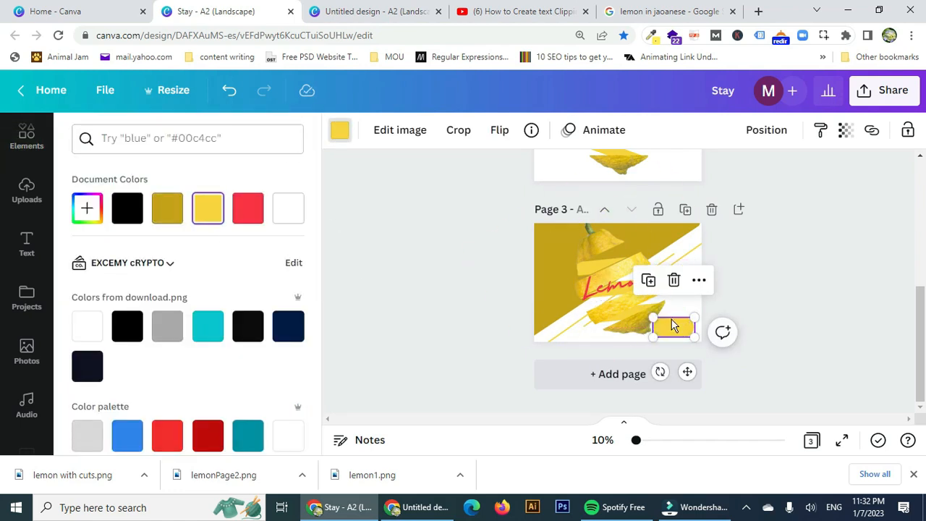
# Add a subheading text box at font size 100 and position it over the yellow rounded shape.
pyautogui.click(18, 243)
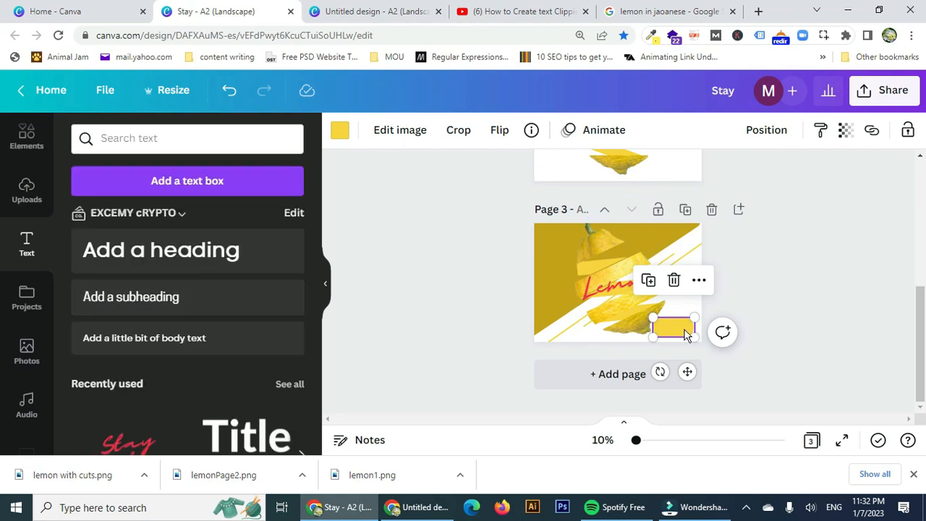
pyautogui.doubleClick(678, 329)
pyautogui.click(678, 332)
pyautogui.doubleClick(673, 333)
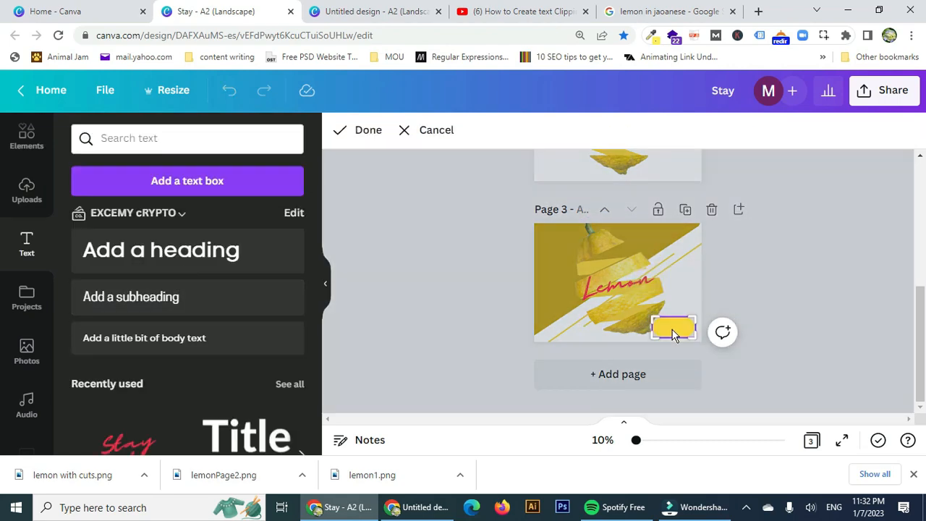
pyautogui.click(132, 300)
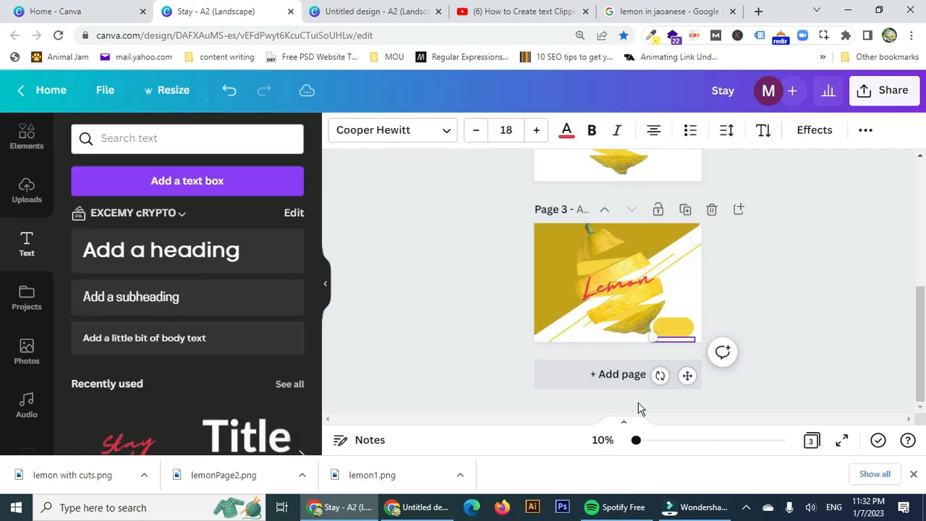
pyautogui.moveTo(688, 374); pyautogui.dragTo(686, 329)
pyautogui.rightClick(686, 330)
pyautogui.click(679, 326)
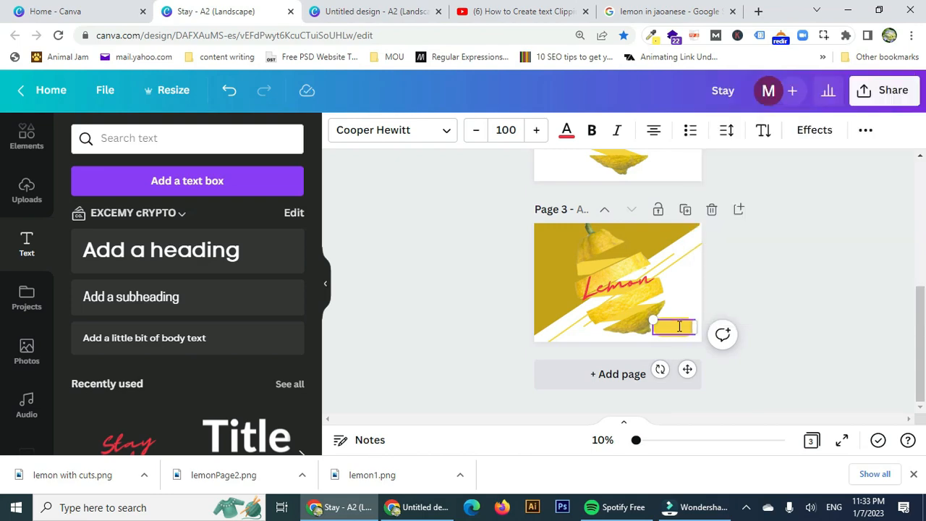
# Enter "レモン" in the text box on the yellow rounded shape.
pyautogui.moveTo(636, 440); pyautogui.dragTo(666, 440)
pyautogui.scroll(-3, 736, 409)
pyautogui.click(743, 308)
pyautogui.write('レモン')
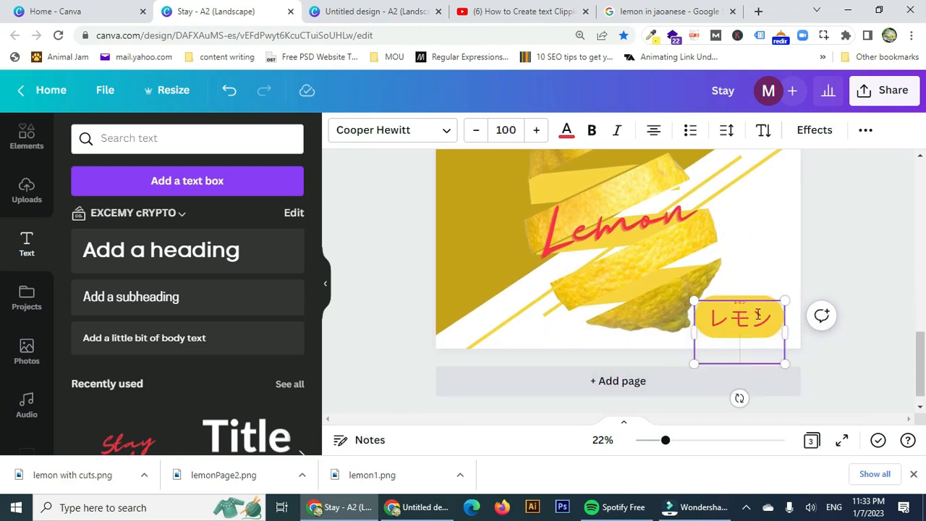
# Adjust the position of the "レモン" text so that it fits inside the yellow rounded shape.
pyautogui.click(753, 299)
pyautogui.click(771, 325)
pyautogui.moveTo(762, 319)
pyautogui.mouseDown()
pyautogui.moveTo(764, 342)
pyautogui.moveTo(757, 311)
pyautogui.moveTo(748, 315)
pyautogui.mouseUp()
pyautogui.click(755, 340)
pyautogui.click(754, 326)
pyautogui.doubleClick(749, 327)
pyautogui.click(748, 318)
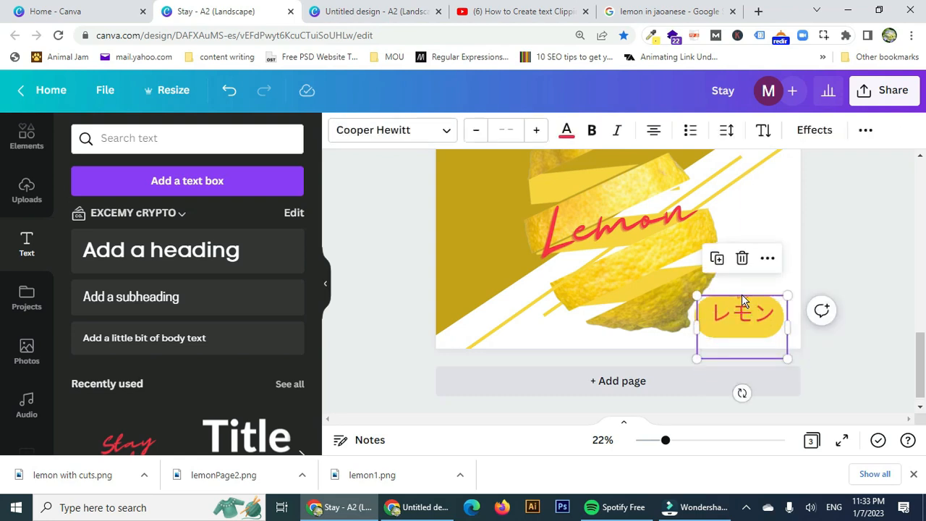
pyautogui.click(741, 360)
pyautogui.click(740, 334)
pyautogui.moveTo(740, 334); pyautogui.dragTo(741, 339)
pyautogui.click(769, 263)
pyautogui.scroll(-2, 771, 261)
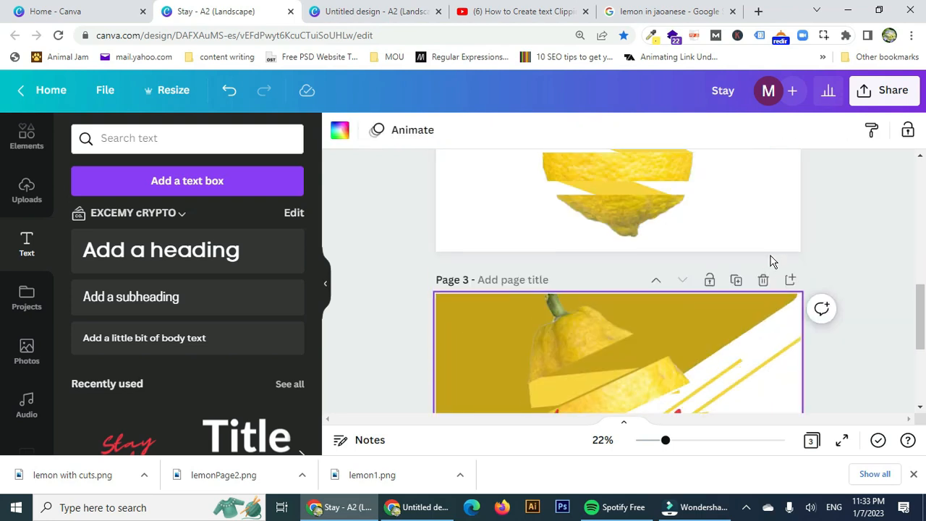